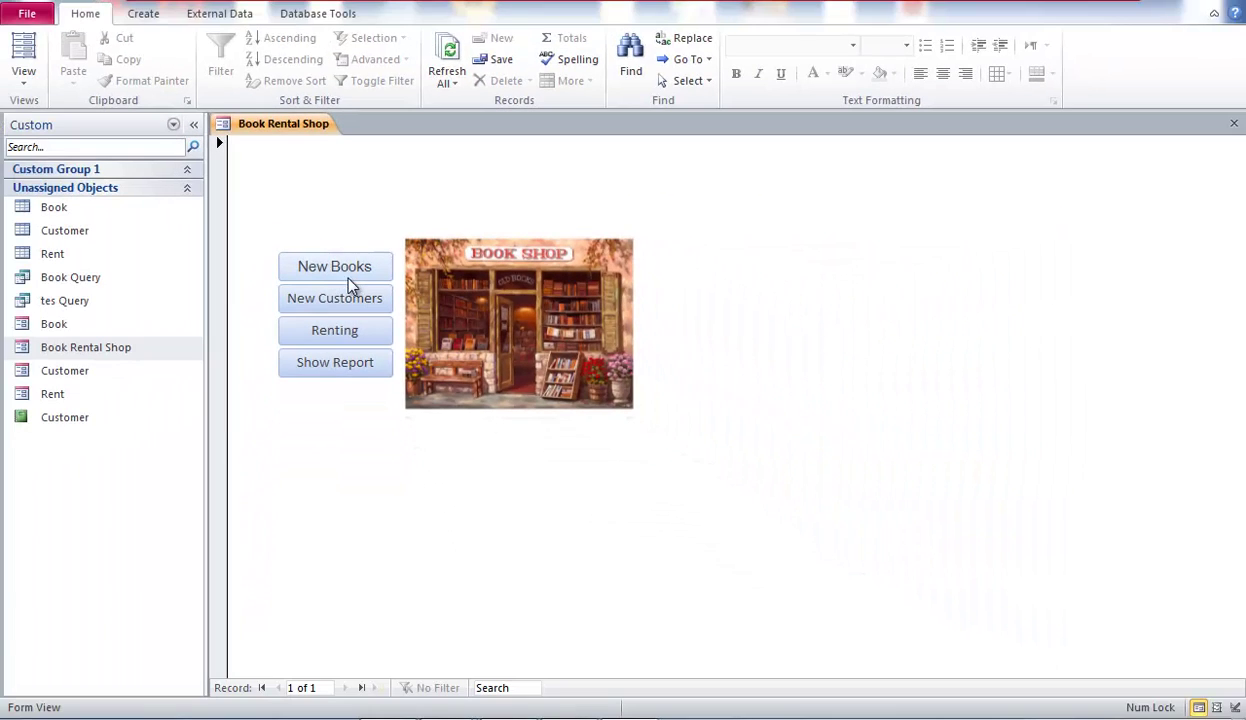
Try out the Book Rental Shop form by opening the Book form from New Books and returning to the main menu.
click(343, 278)
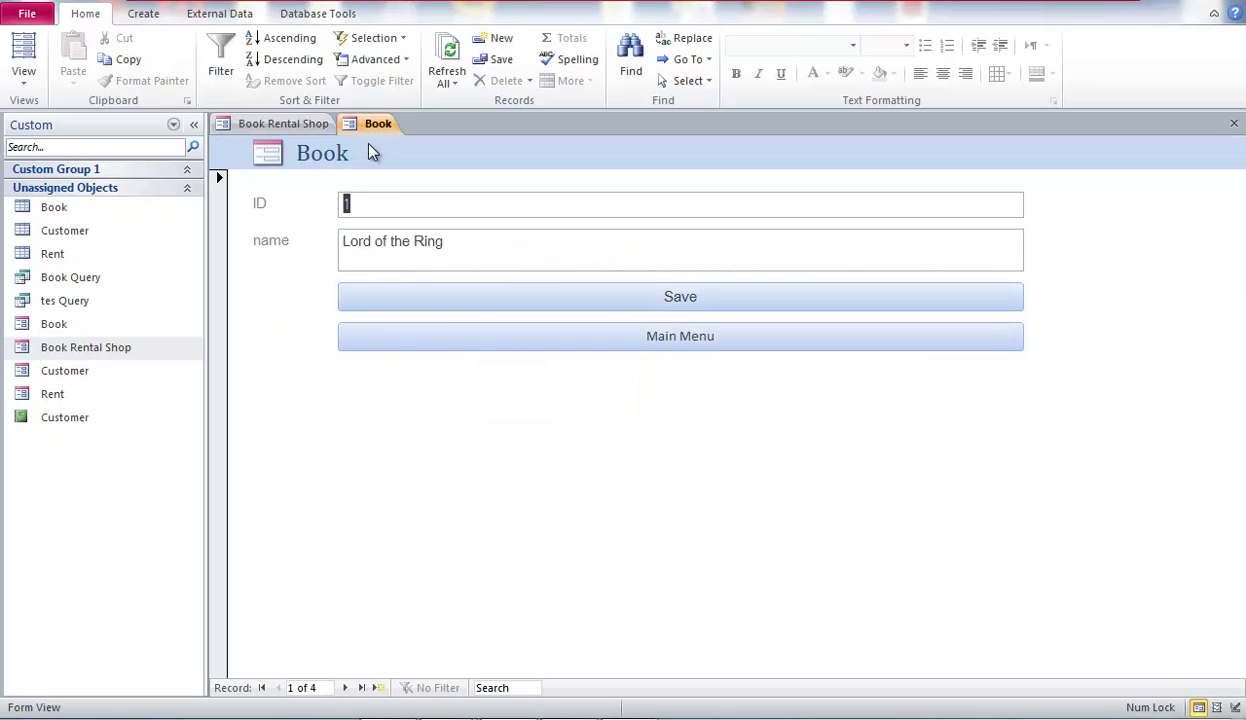
click(540, 349)
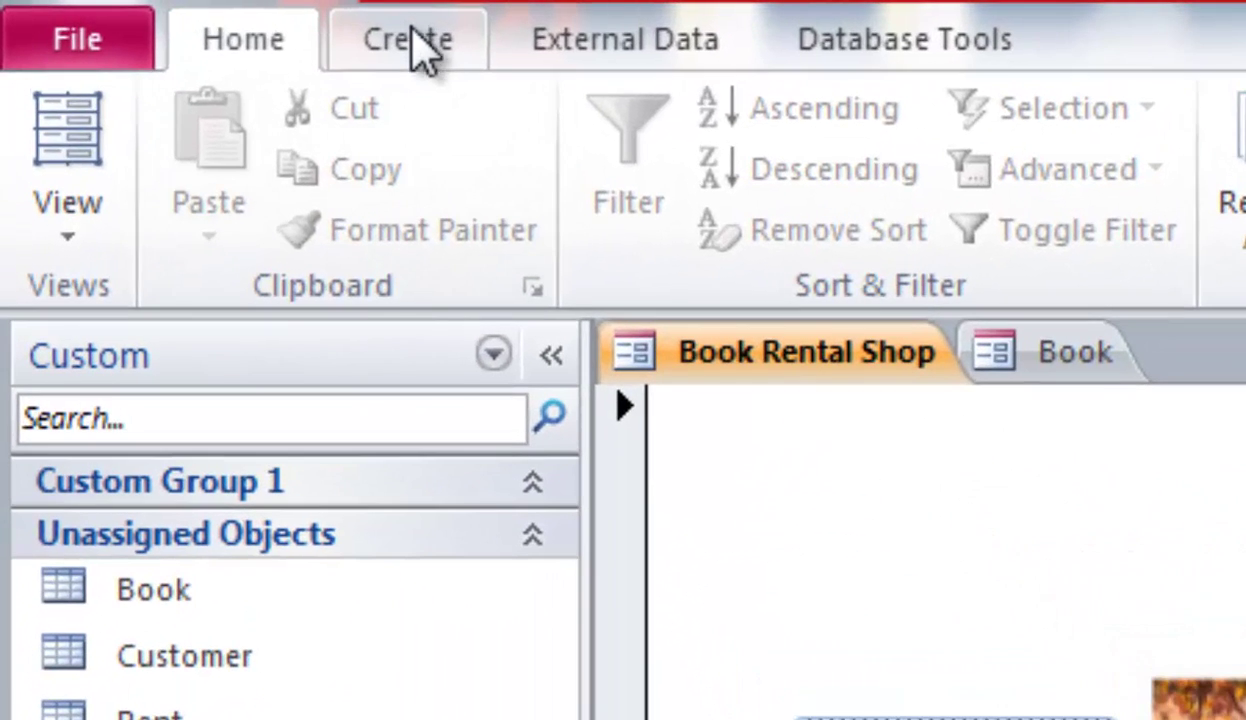
Create a blank form and place a command button on it.
click(313, 27)
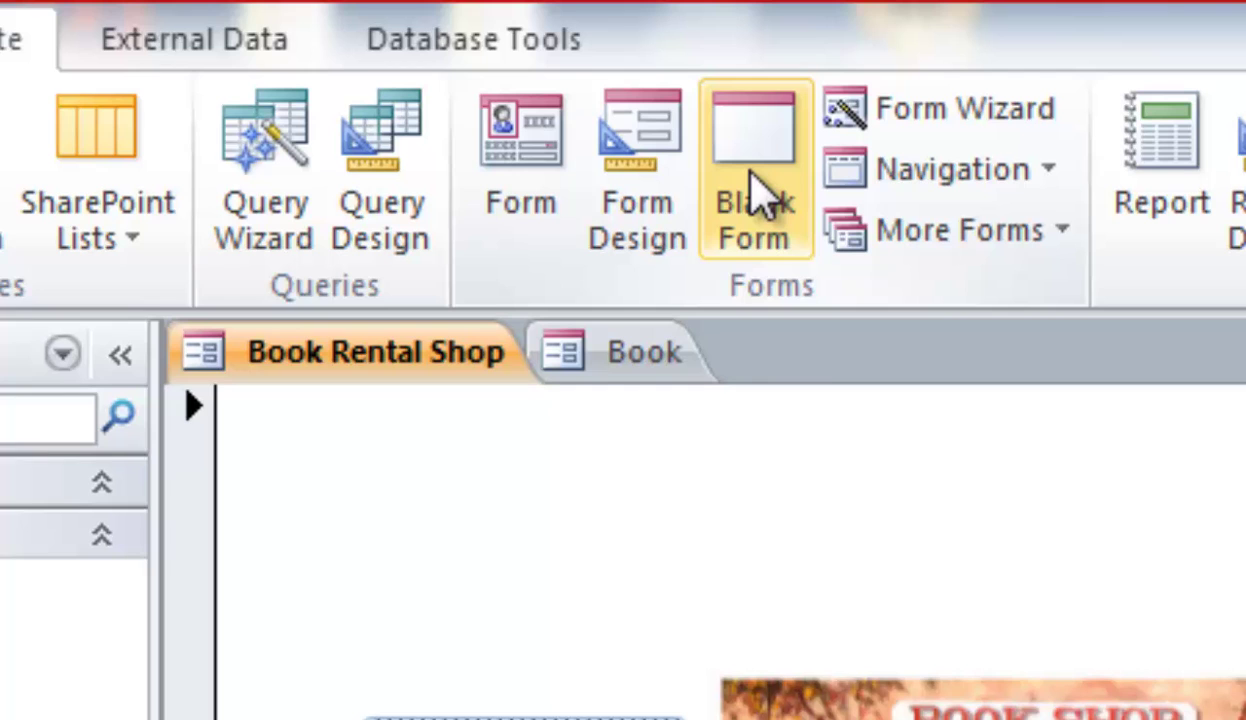
click(822, 190)
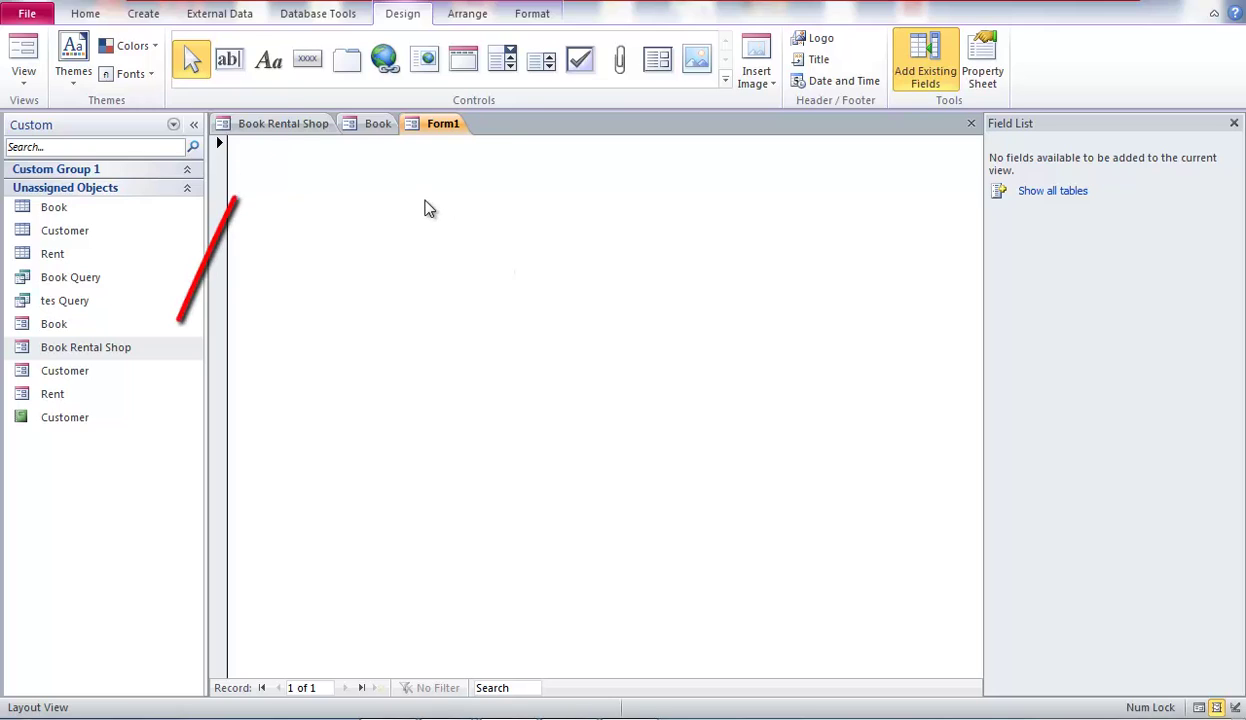
click(309, 61)
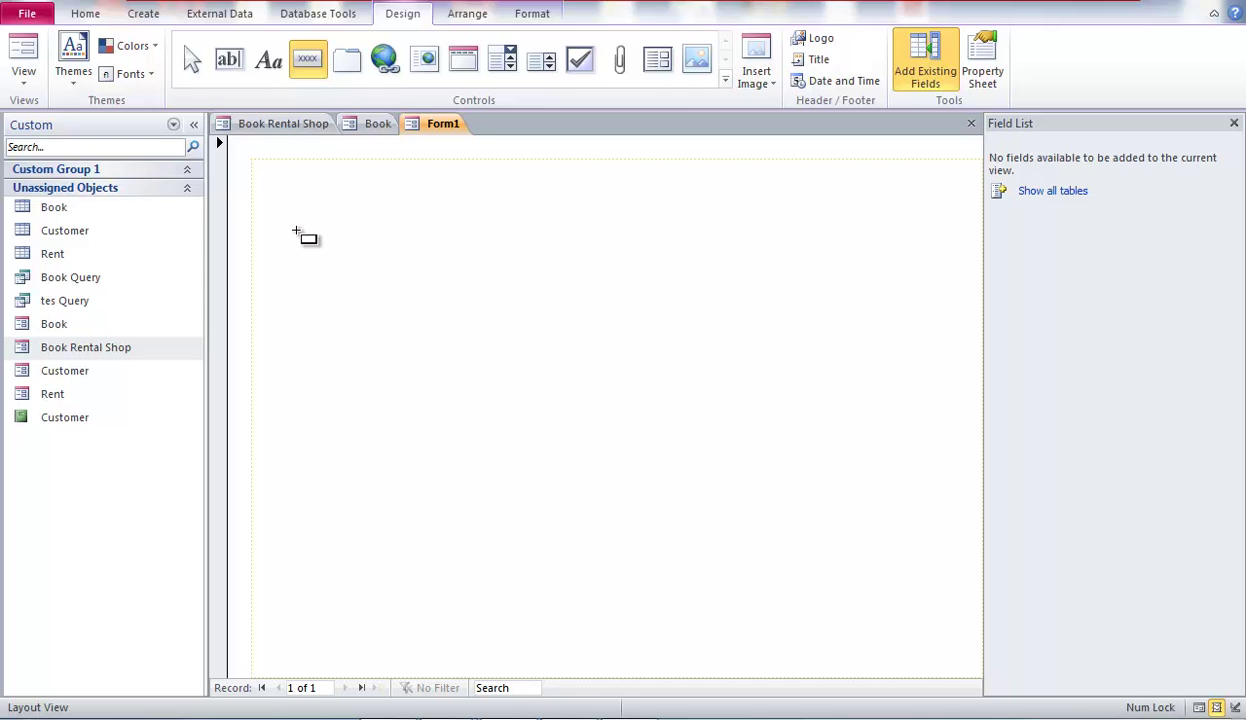
click(432, 280)
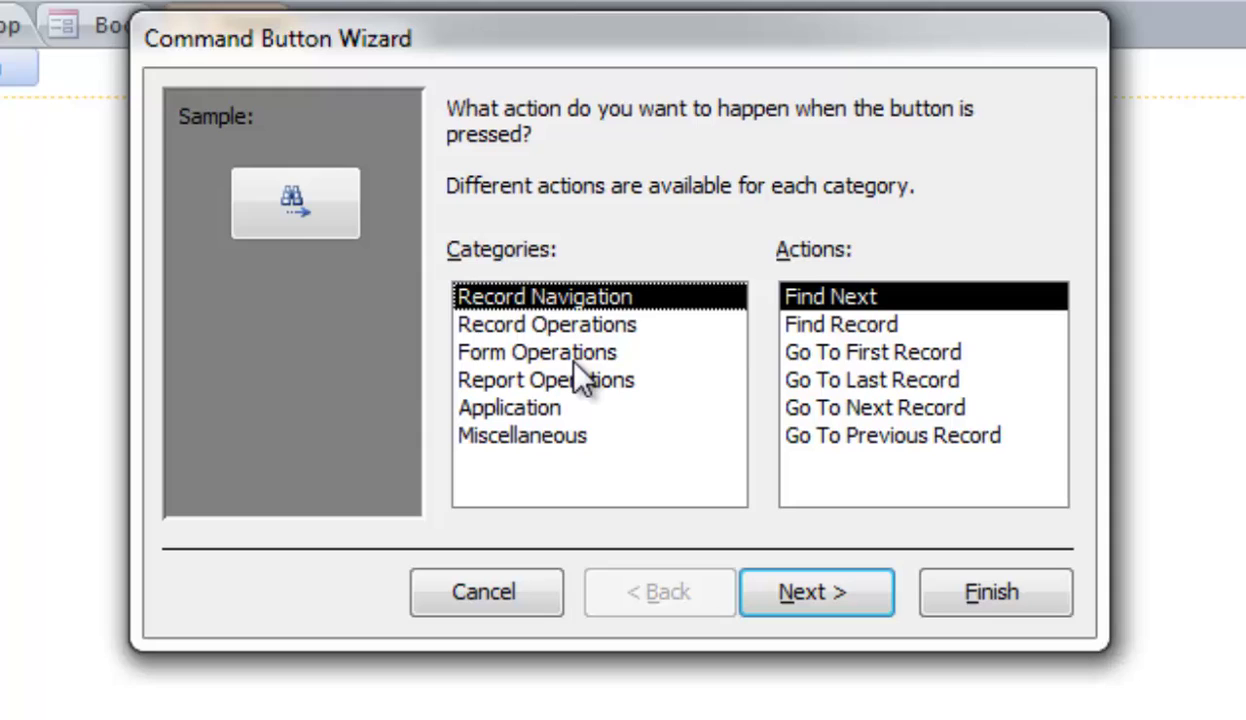
Set the command button to the Open Form action for the Book form, showing all the records.
click(575, 358)
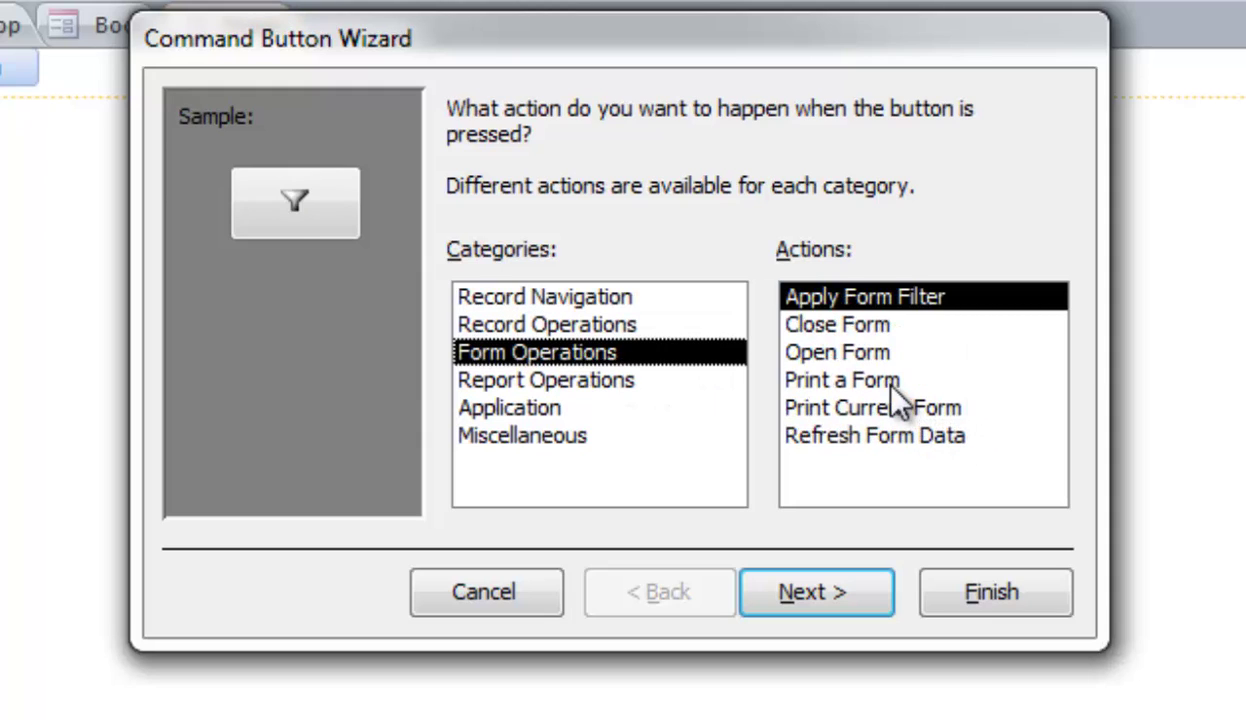
click(865, 357)
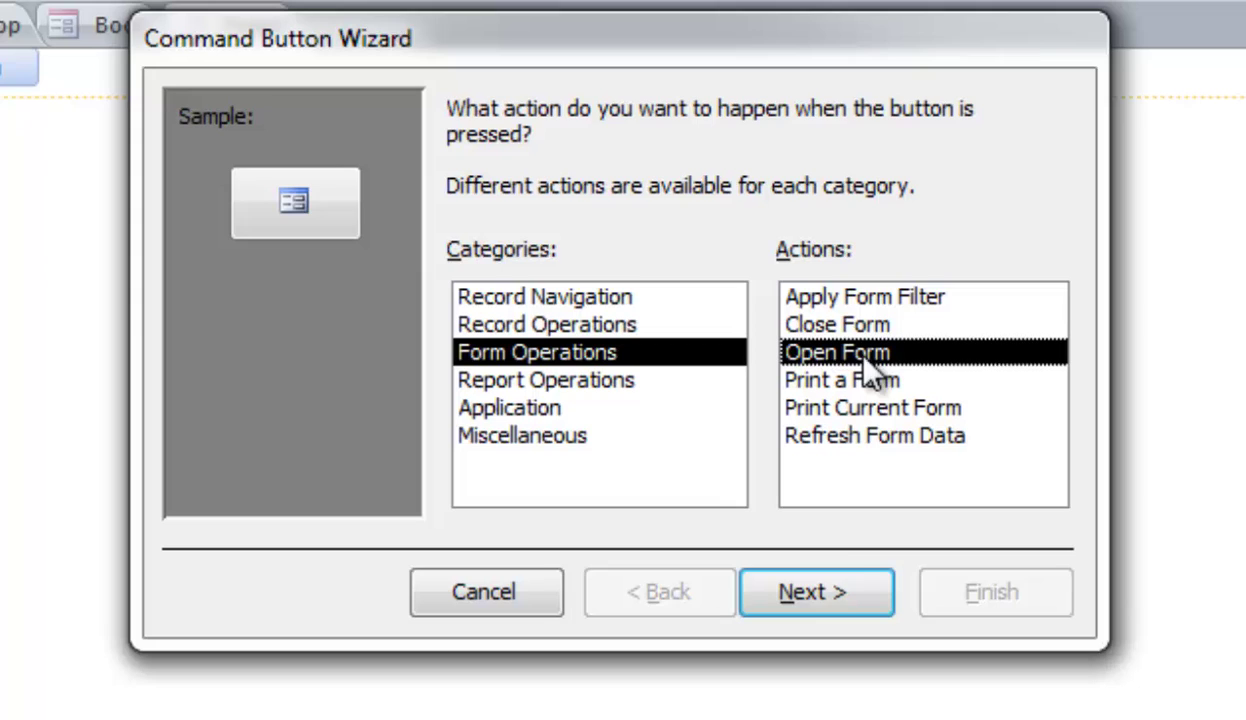
click(812, 592)
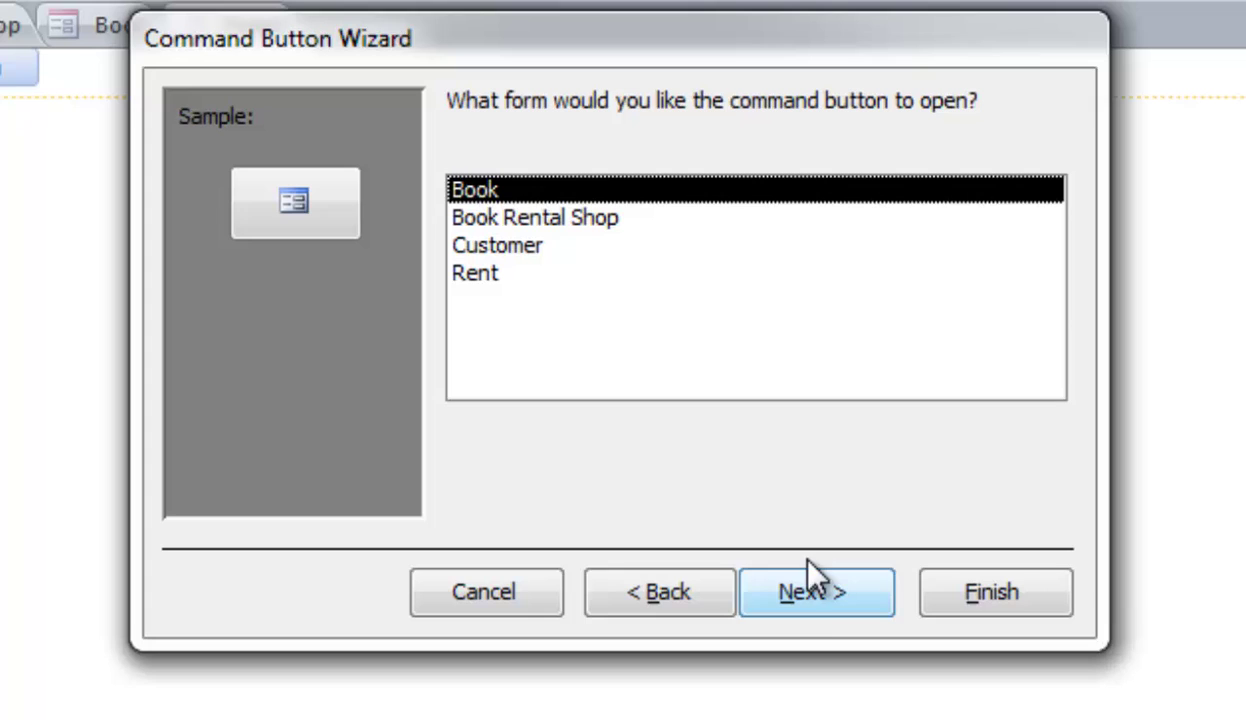
click(812, 606)
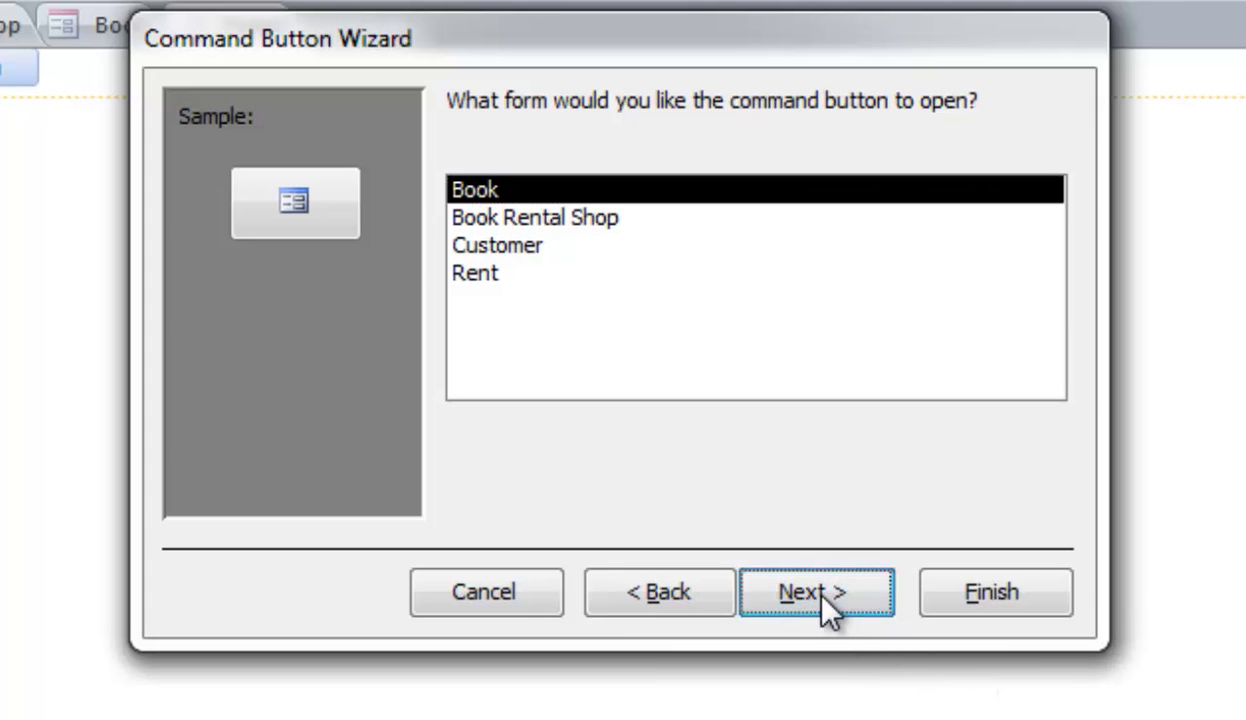
click(826, 606)
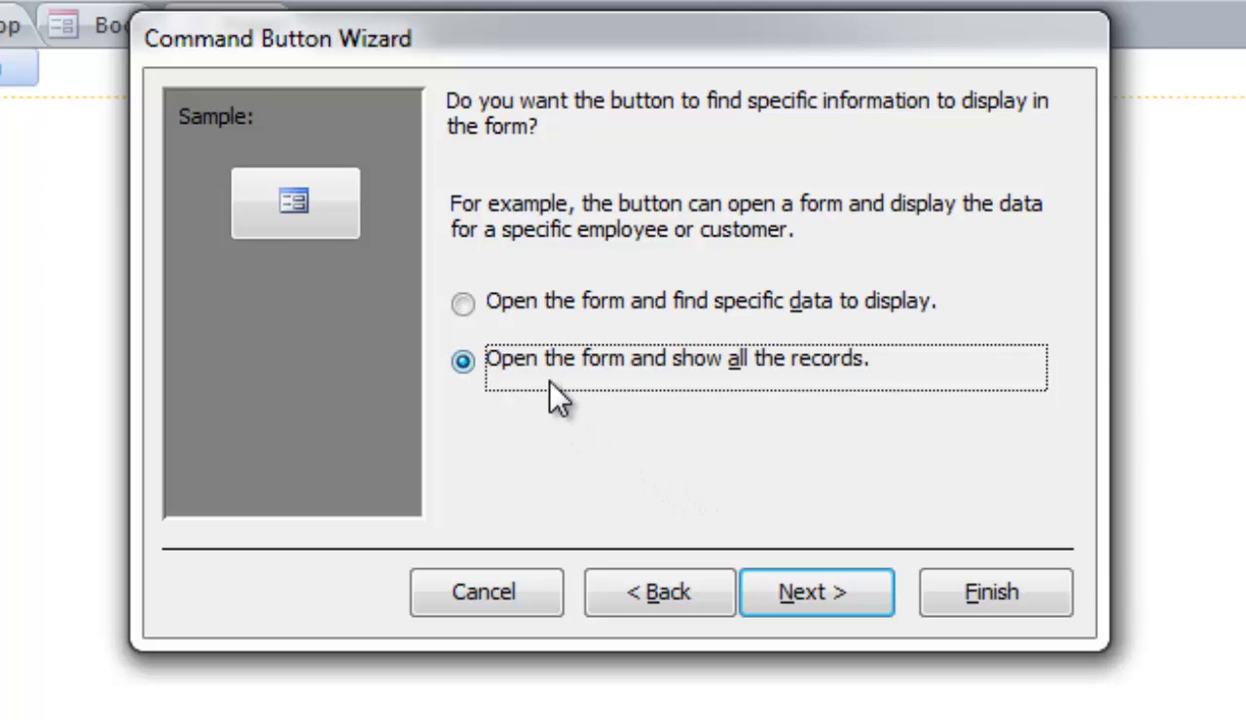
click(822, 598)
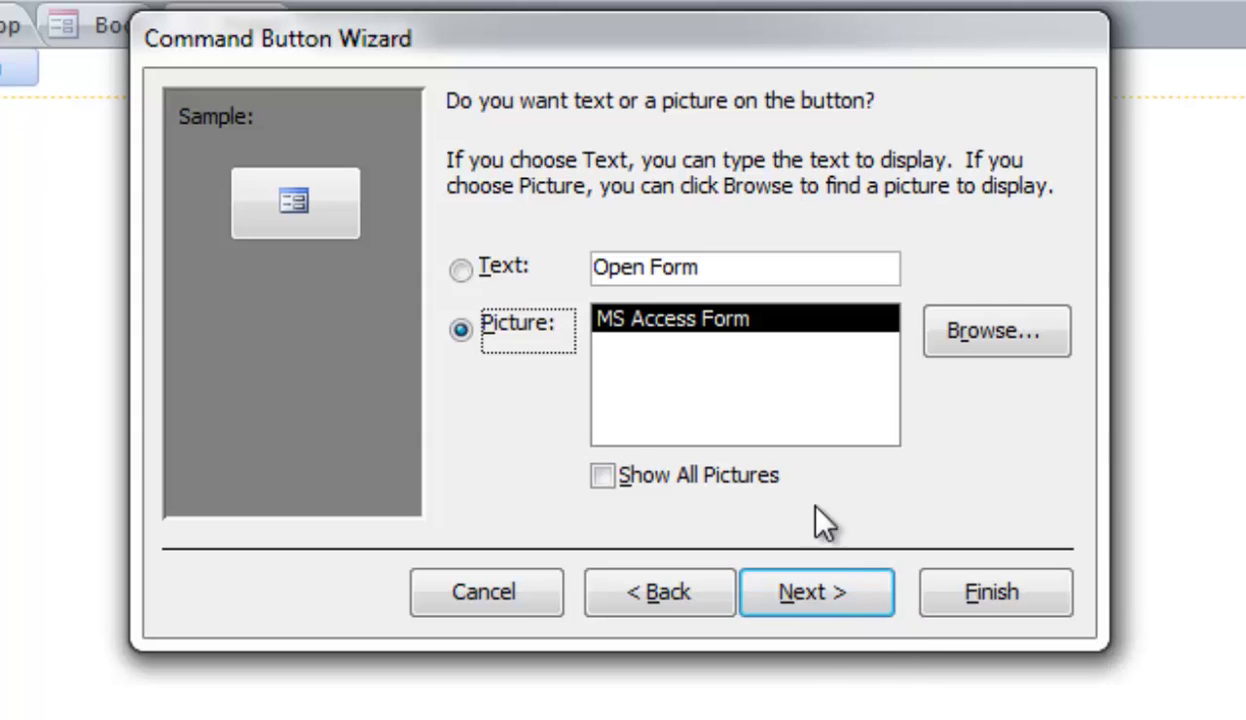
Label the command button with the text "Add New Books" instead of a picture and finish the wizard with the default button name.
click(462, 272)
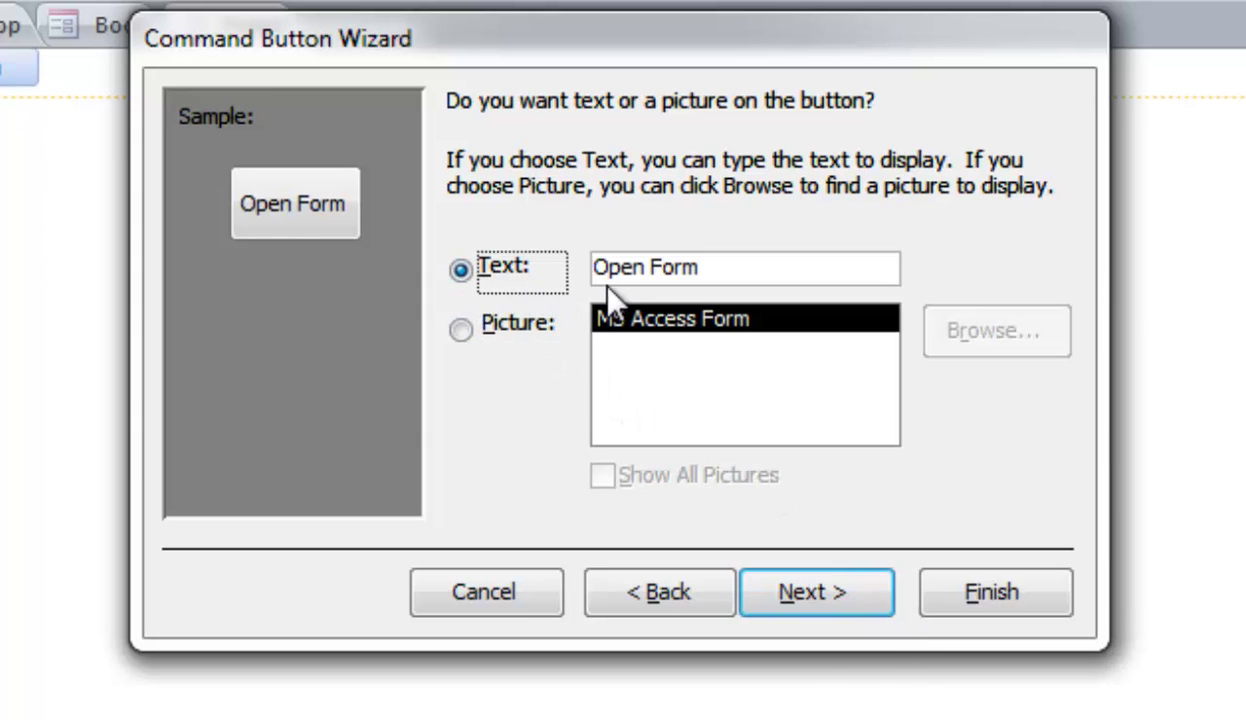
drag(731, 267, 450, 262)
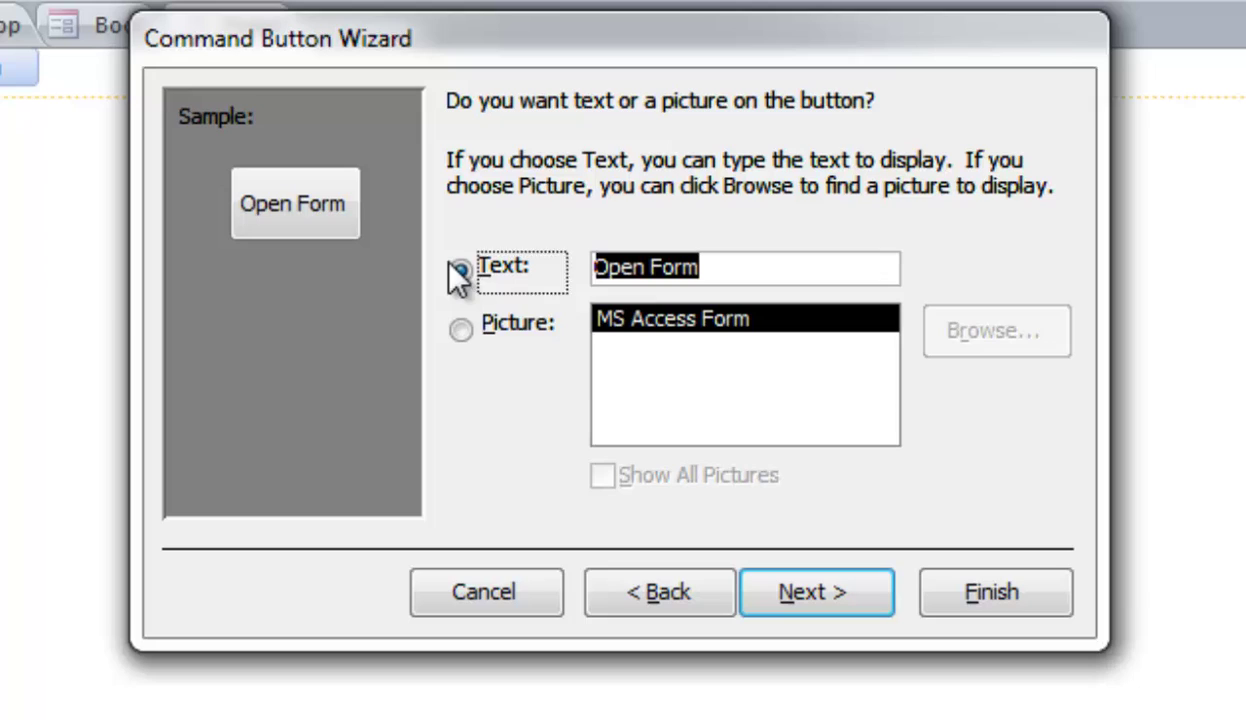
text(¬)
key(BackSpace)
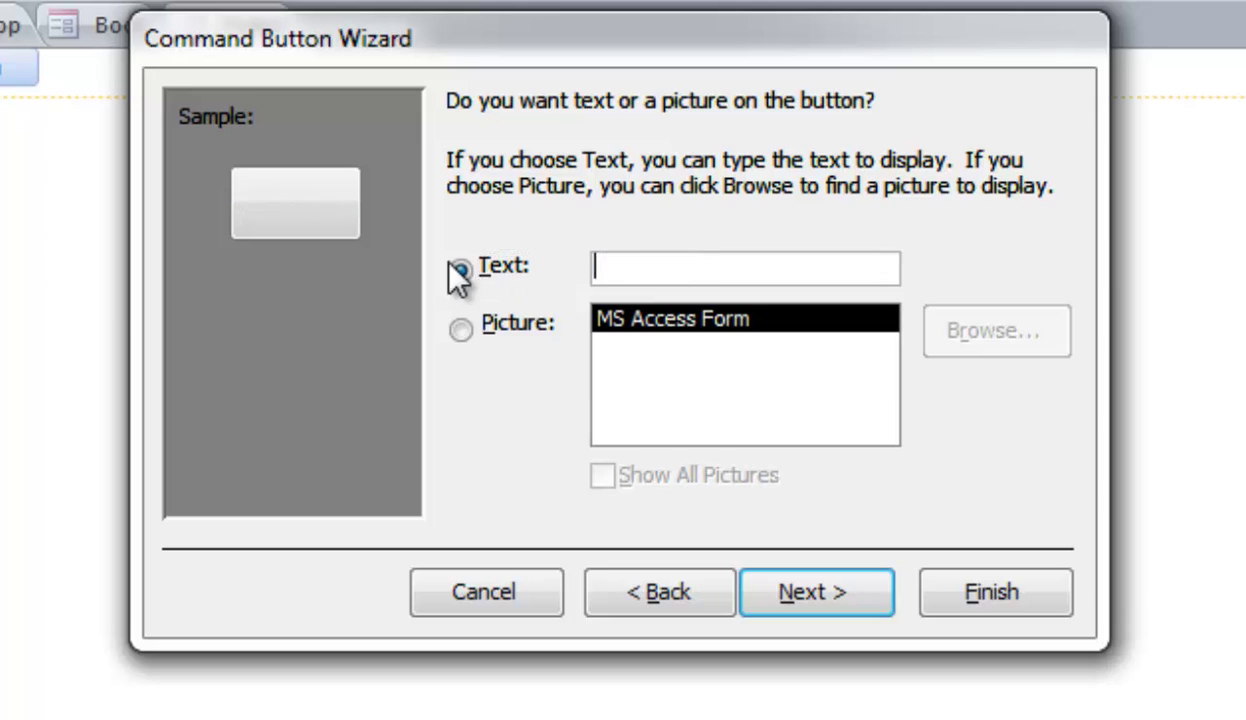
text(ч)
key(BackSpace)
text(Bo)
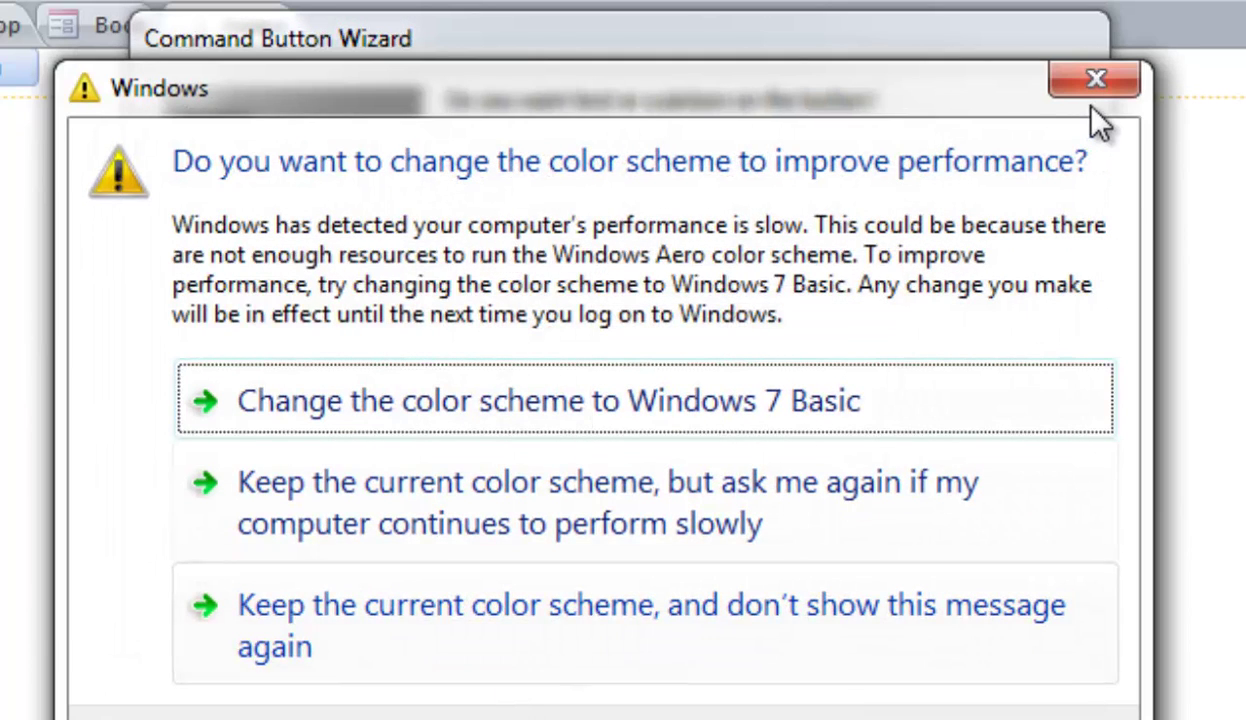
click(1095, 80)
drag(745, 262, 609, 266)
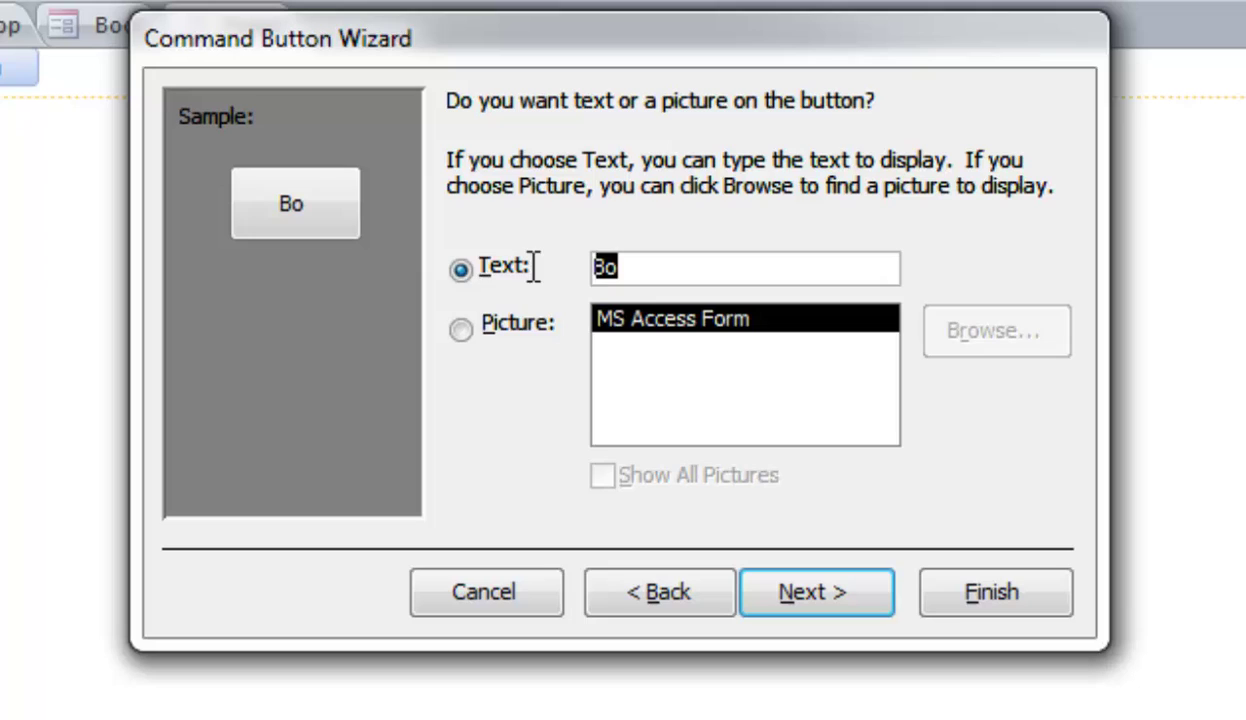
text(Add Ne)
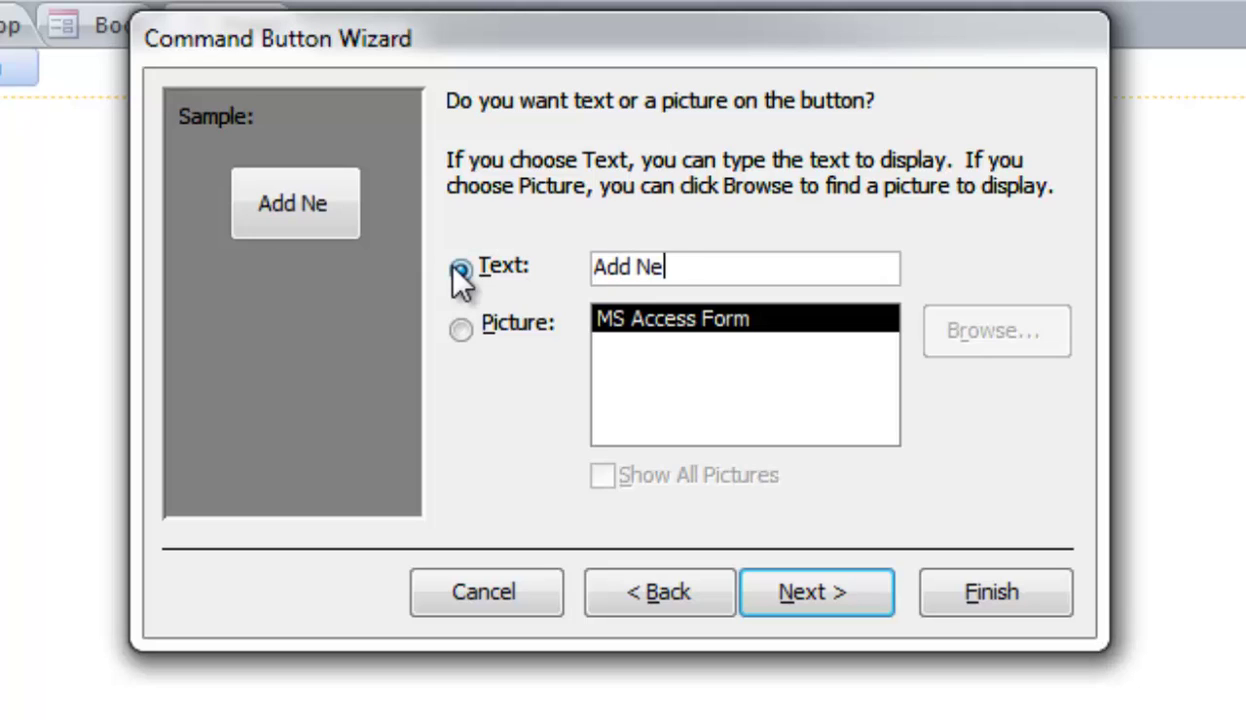
text(w Books)
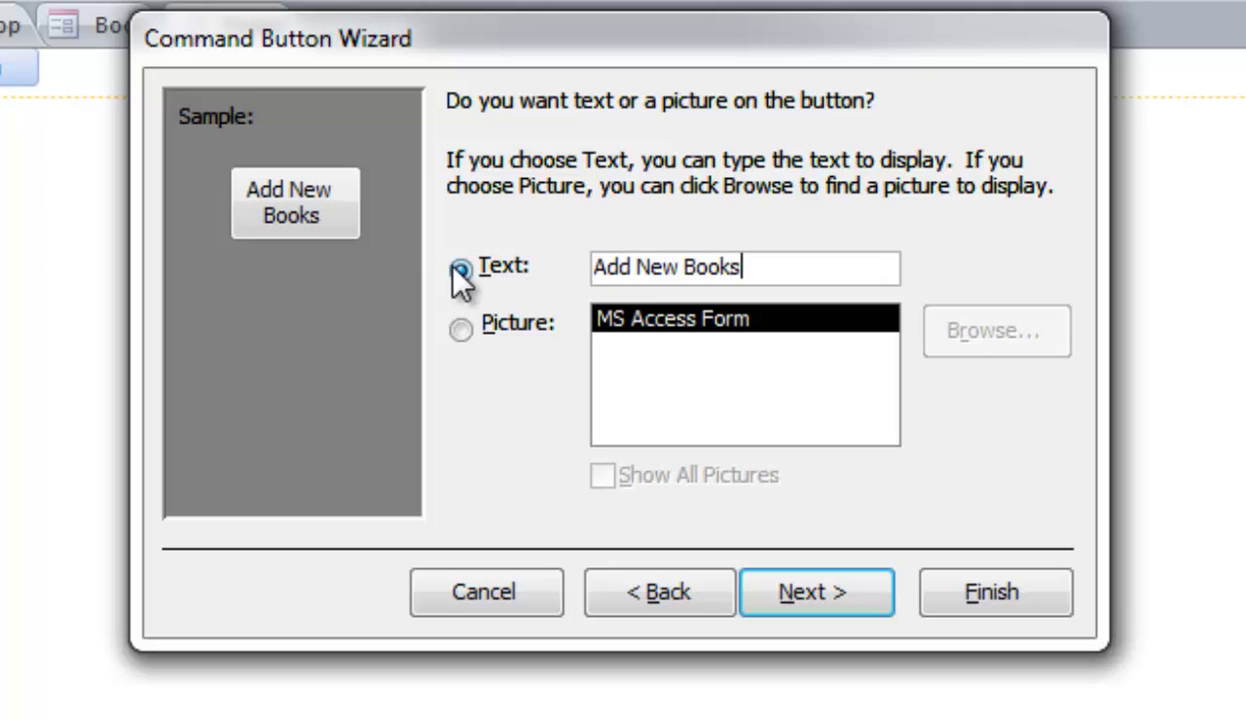
click(848, 592)
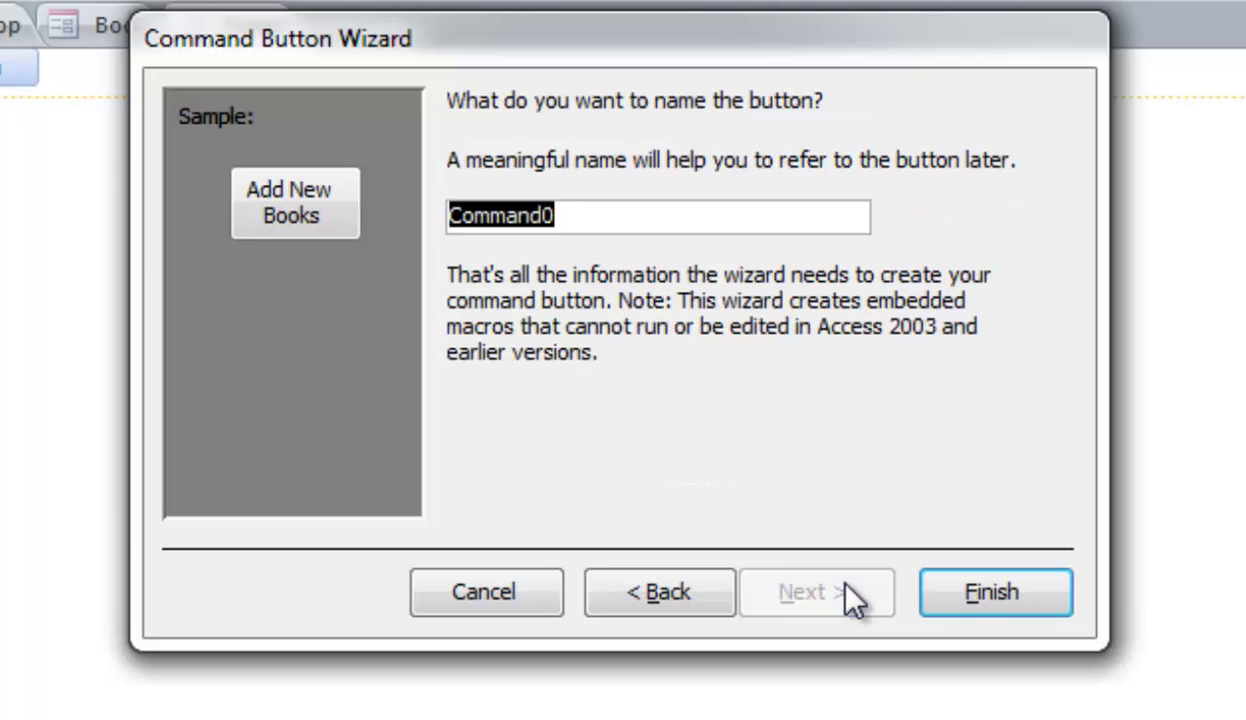
click(985, 595)
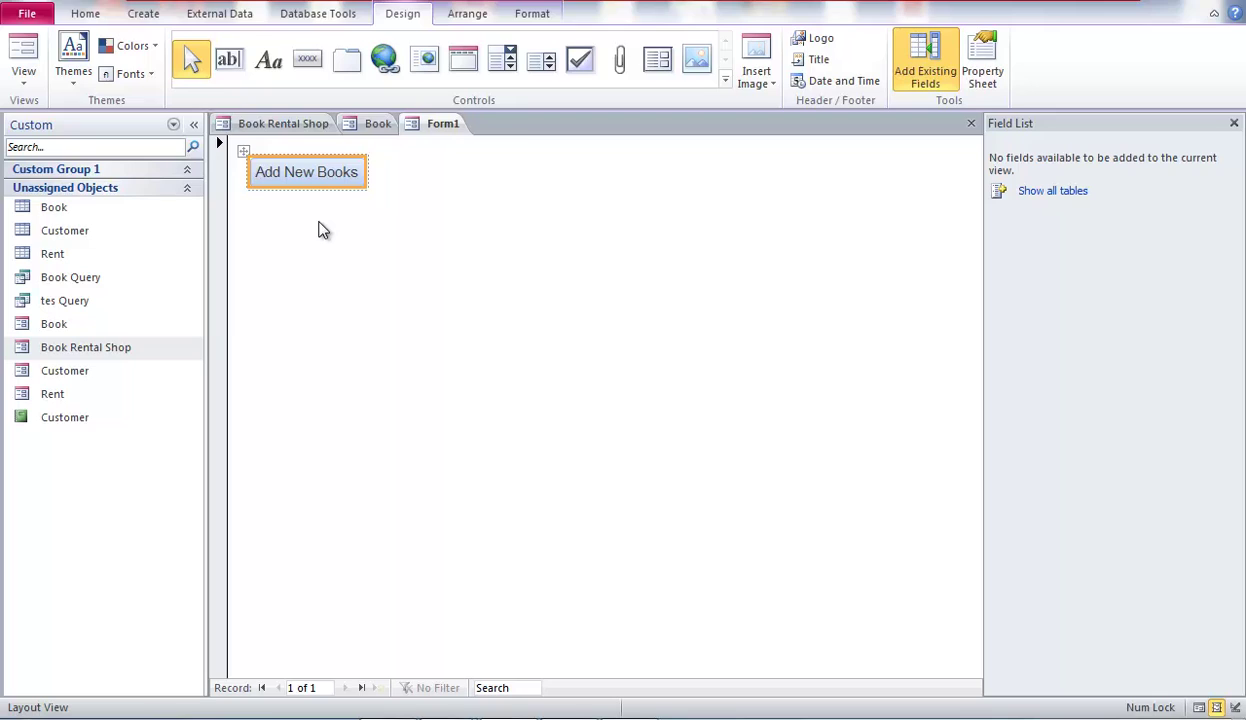
click(381, 184)
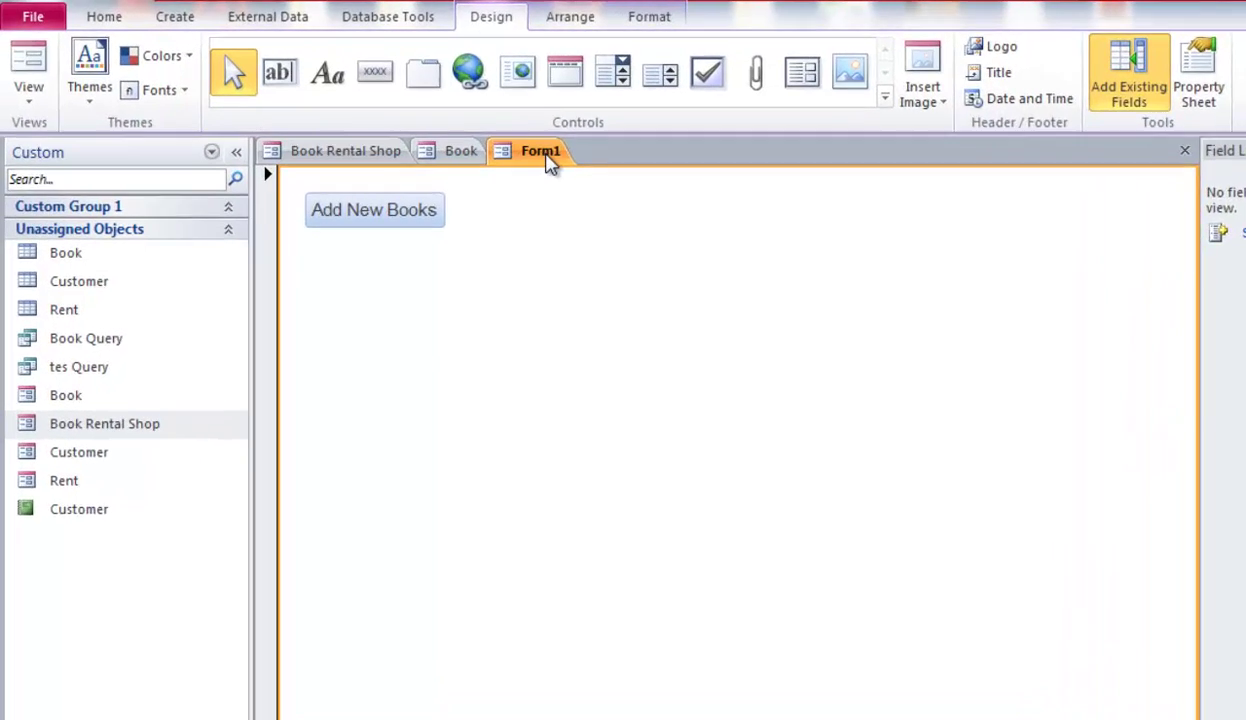
Save the new form under the name "Main Page".
right_click(449, 131)
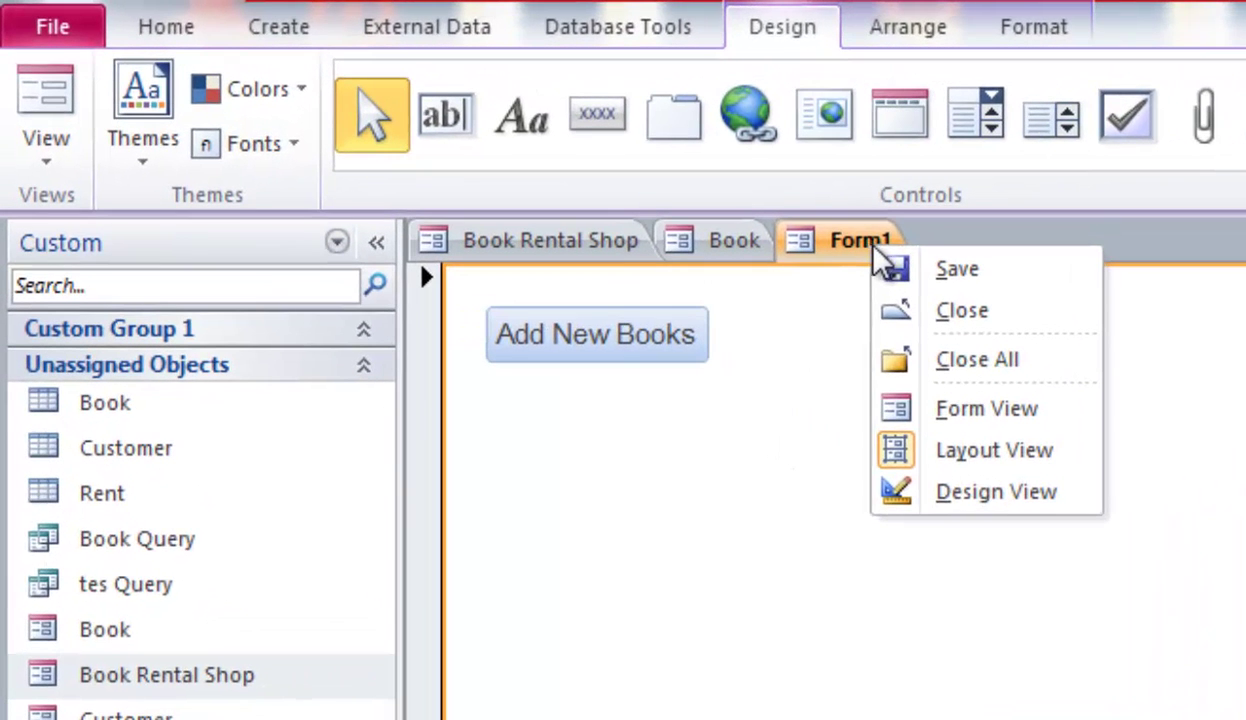
click(931, 270)
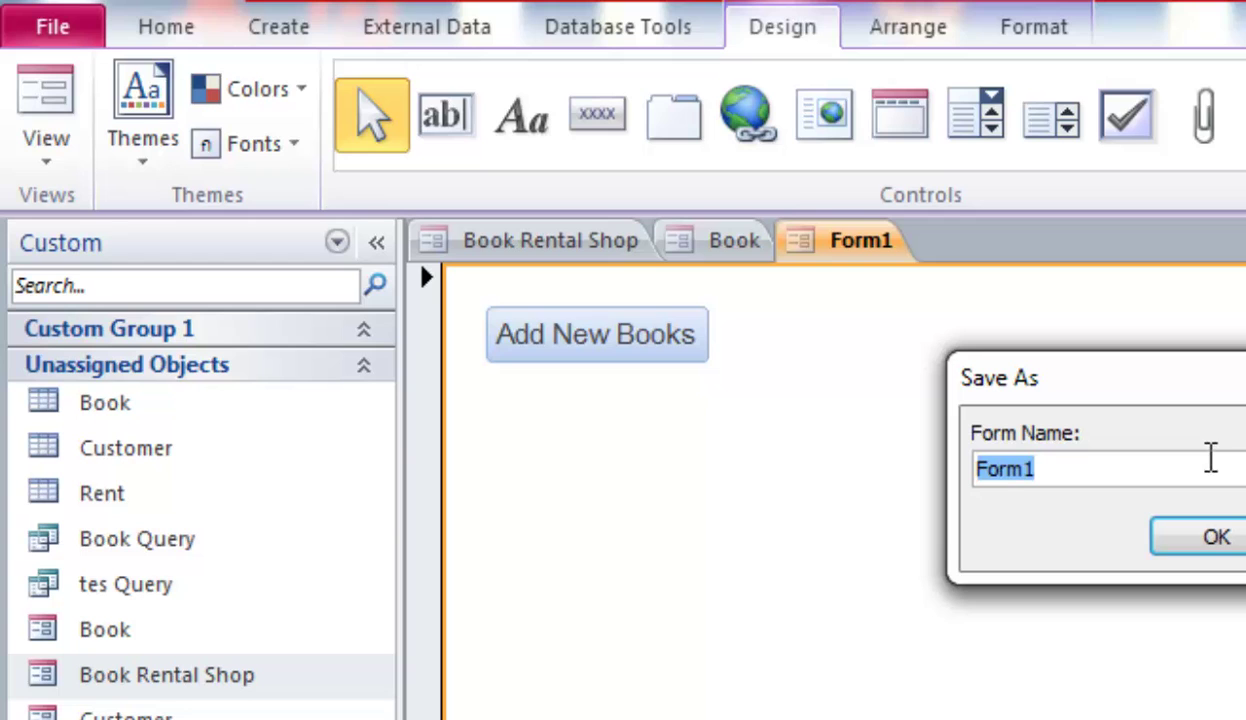
click(1160, 459)
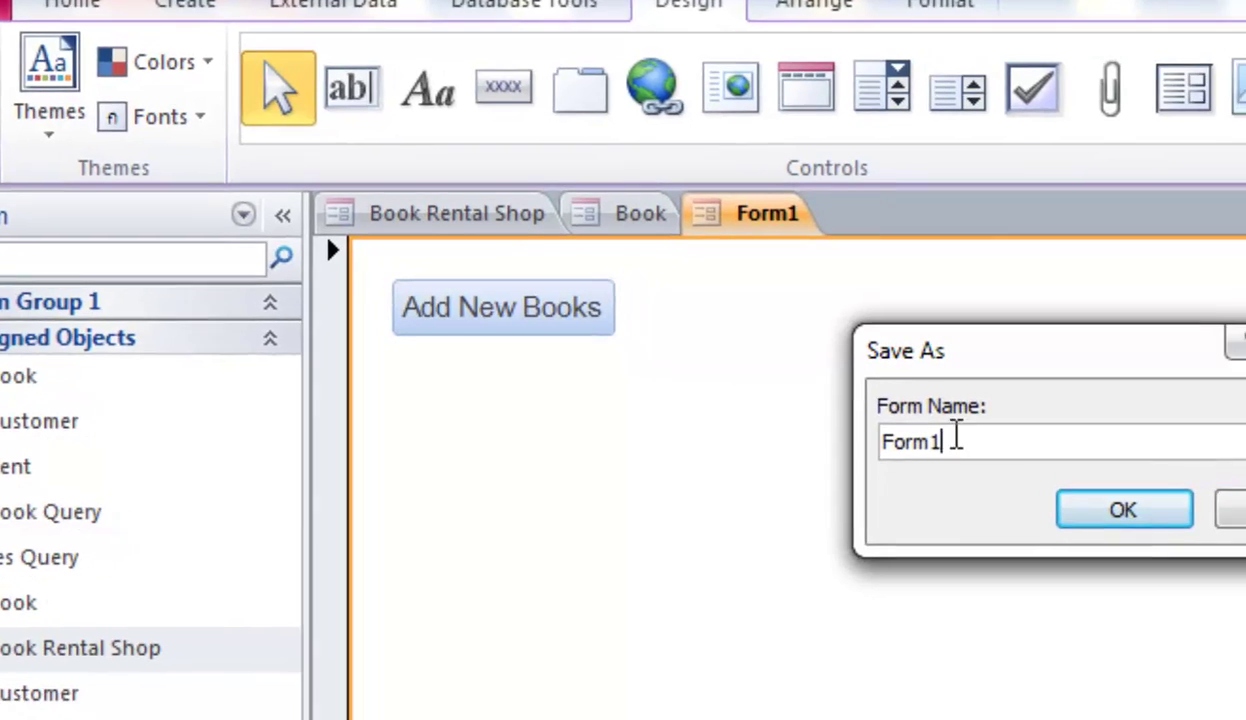
double_click(955, 437)
text(a)
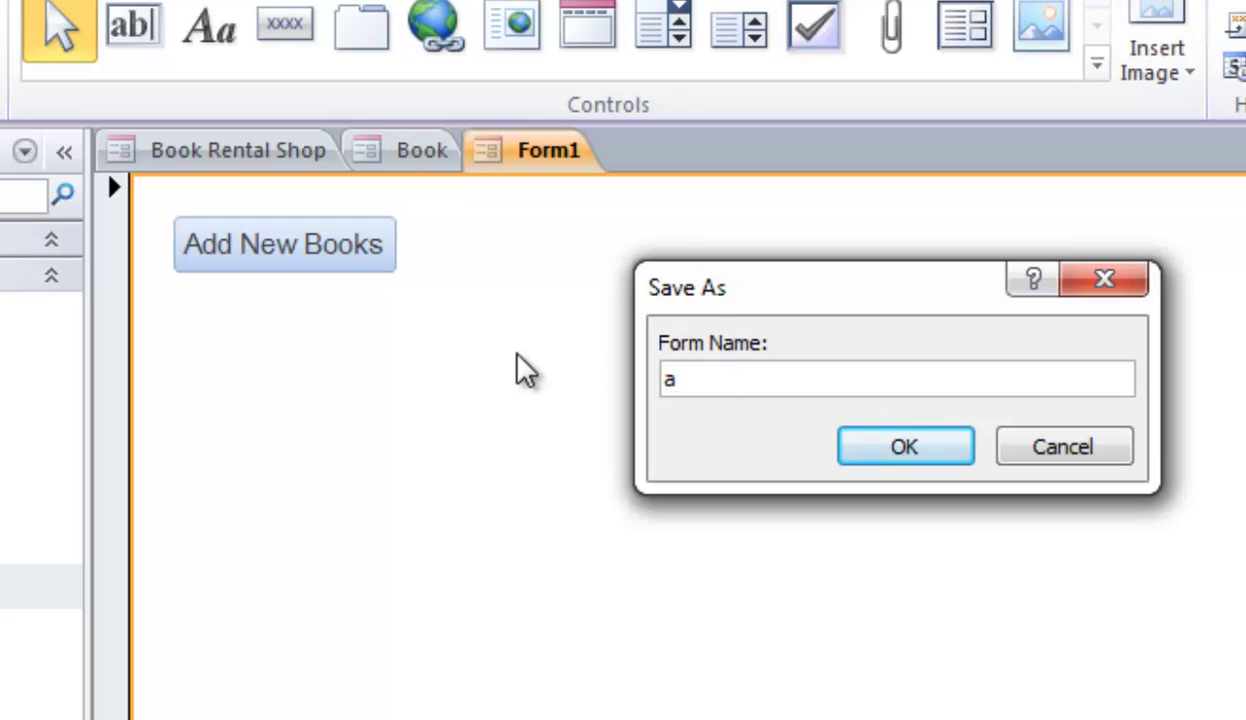
key(BackSpace)
text(Main Page)
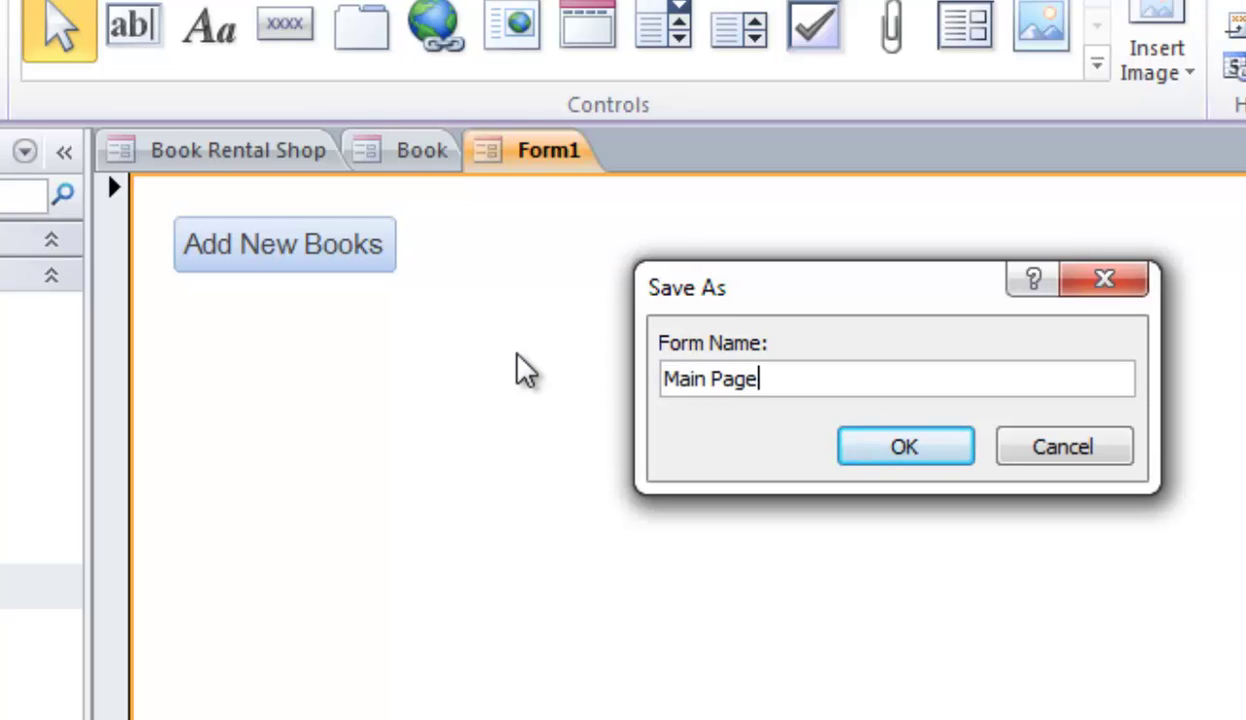
click(904, 442)
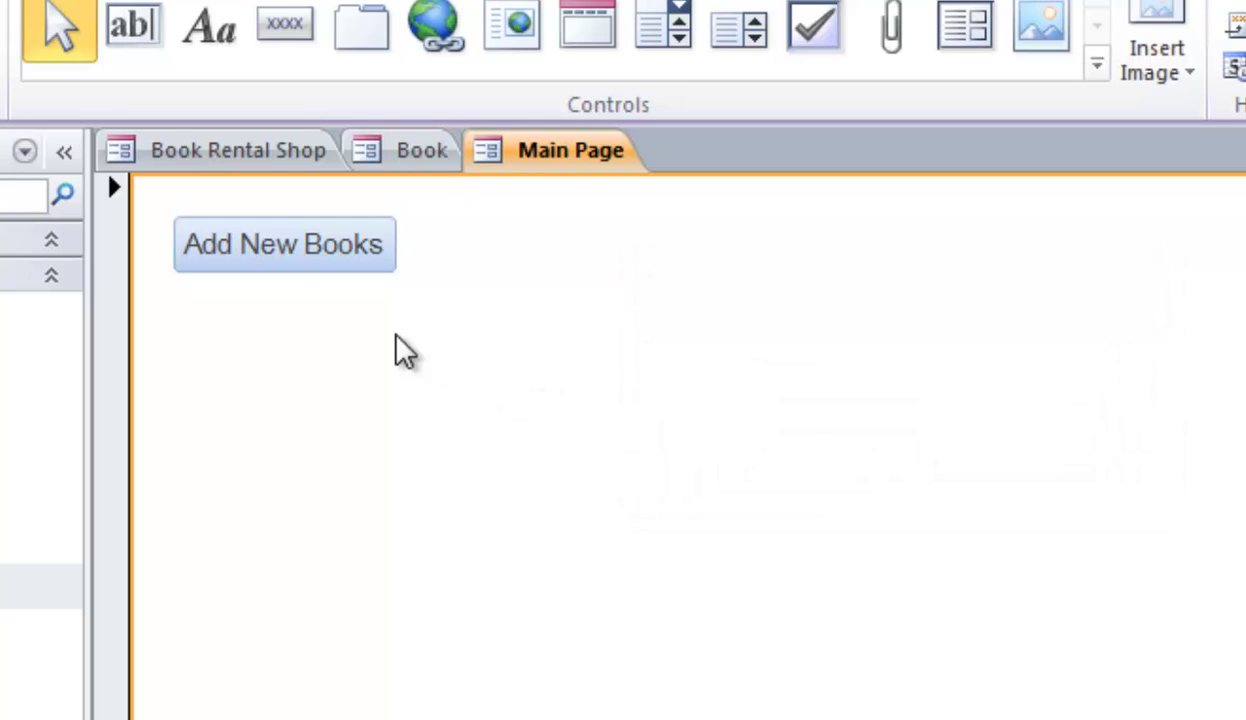
Switch the Main Page form to Form View and test the Add New Books button.
right_click(560, 163)
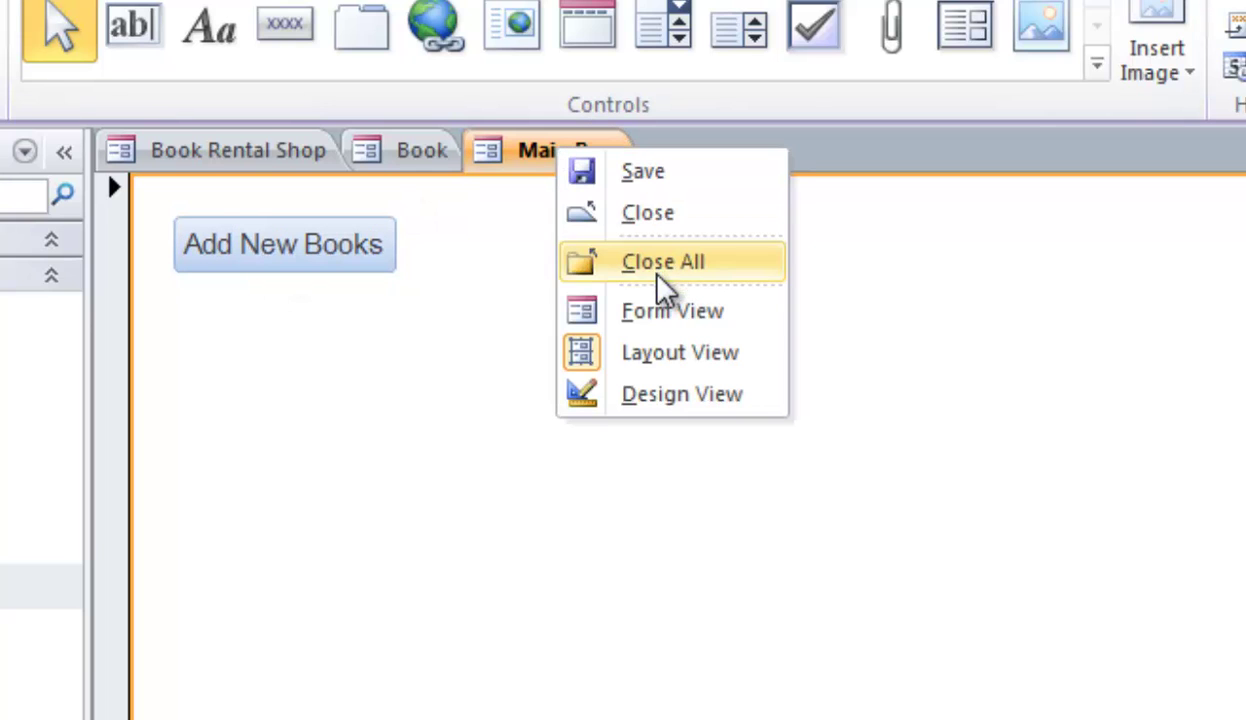
click(660, 312)
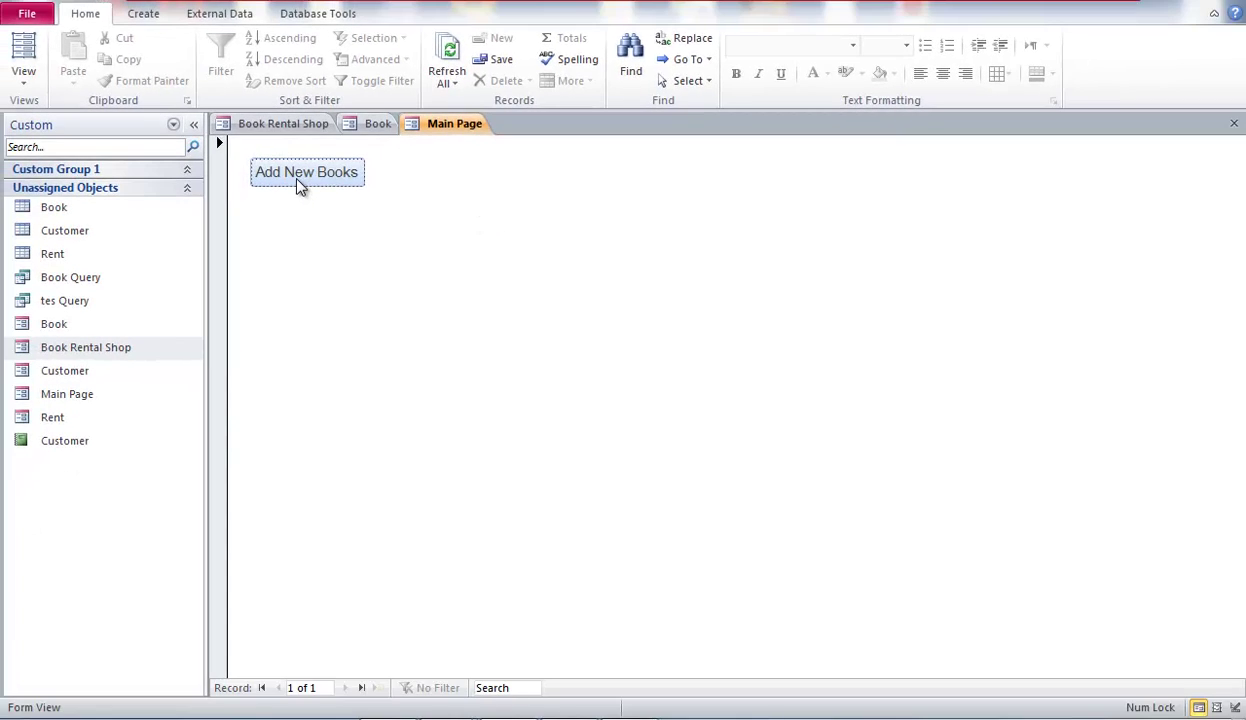
click(298, 182)
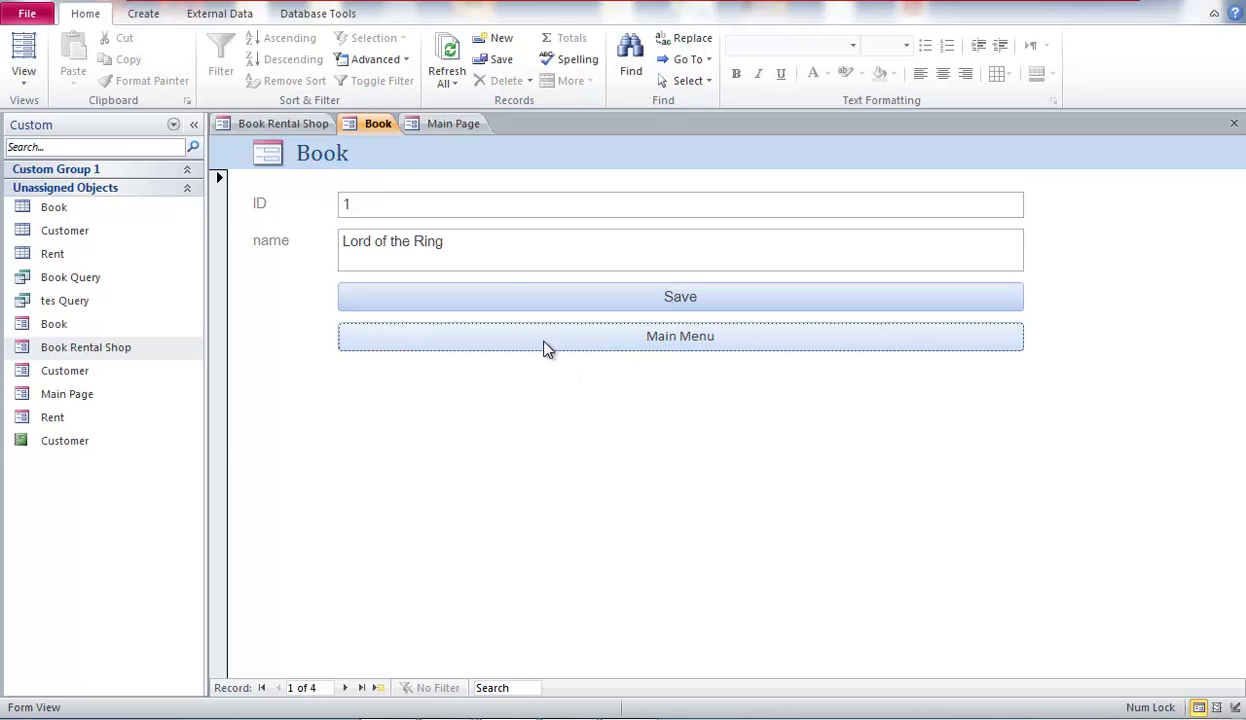
Open the Book form in Design View and delete its existing Main Menu button.
right_click(374, 129)
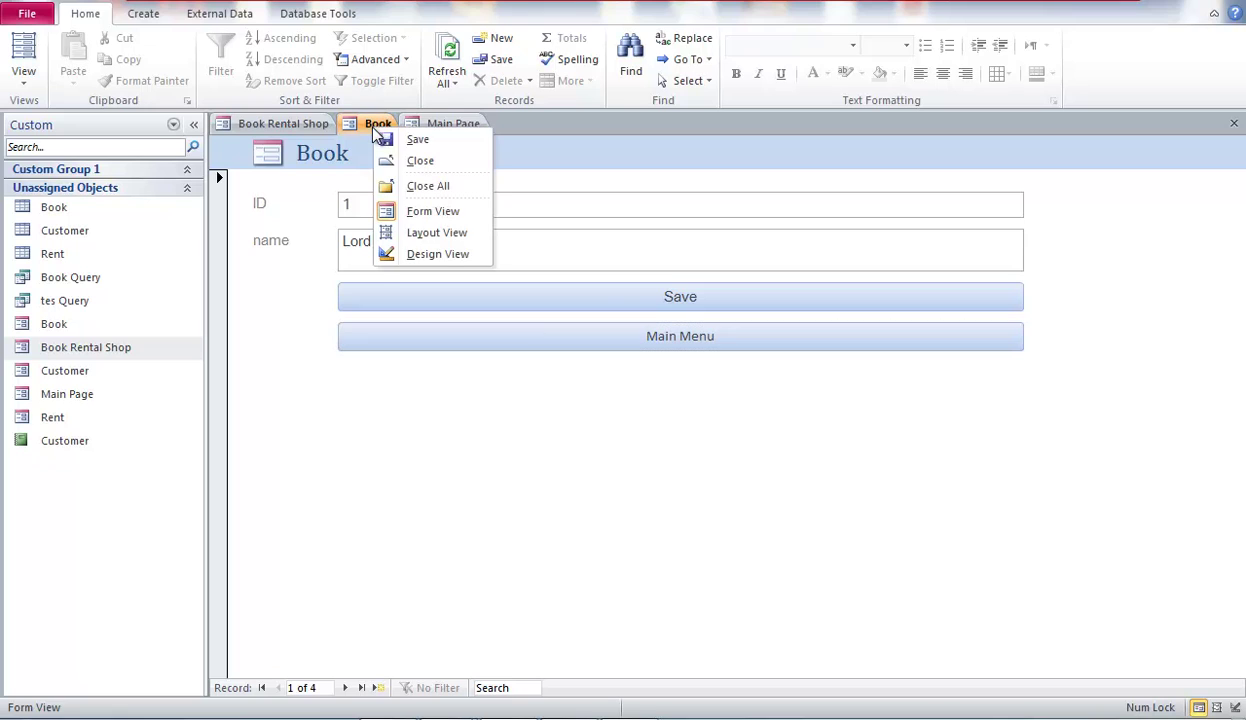
click(437, 254)
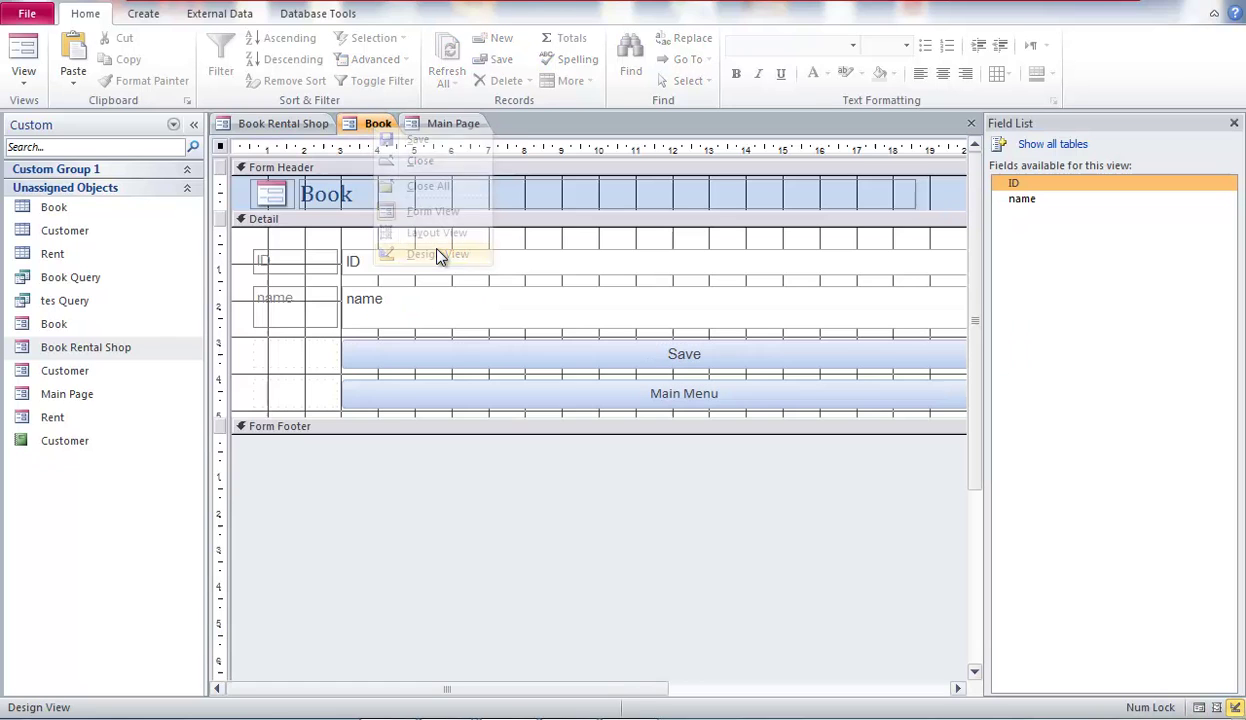
click(482, 391)
click(482, 389)
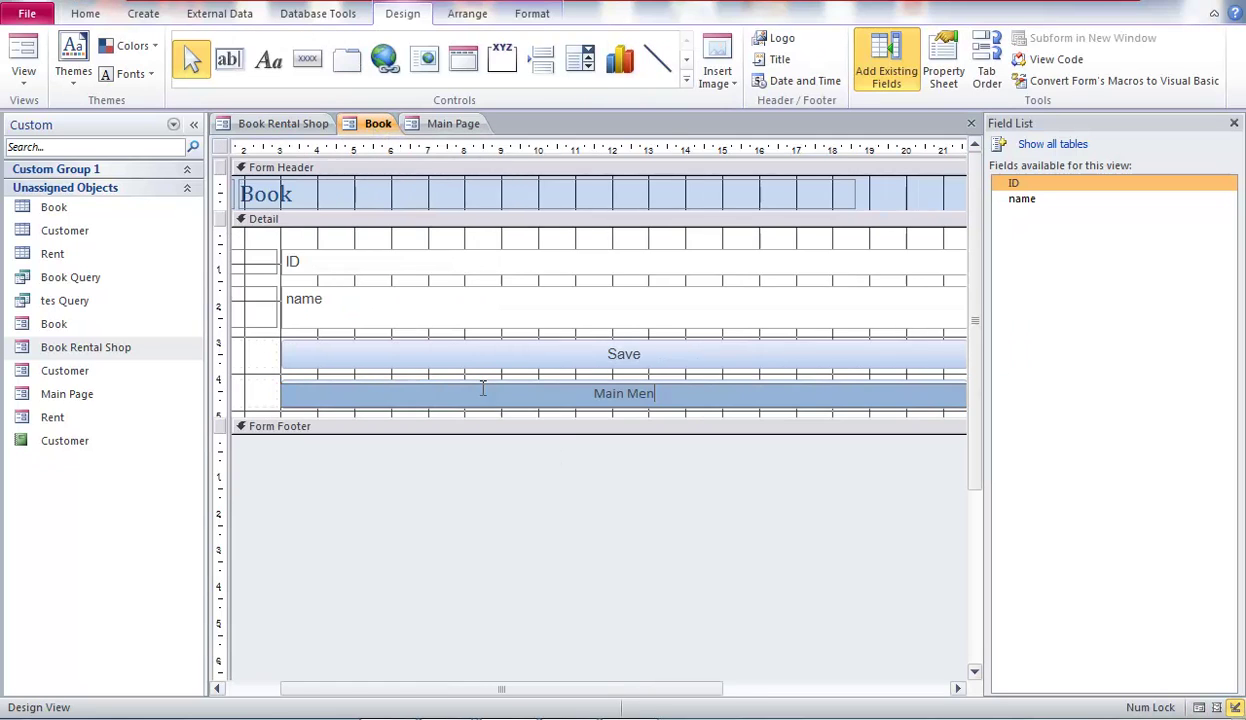
click(280, 409)
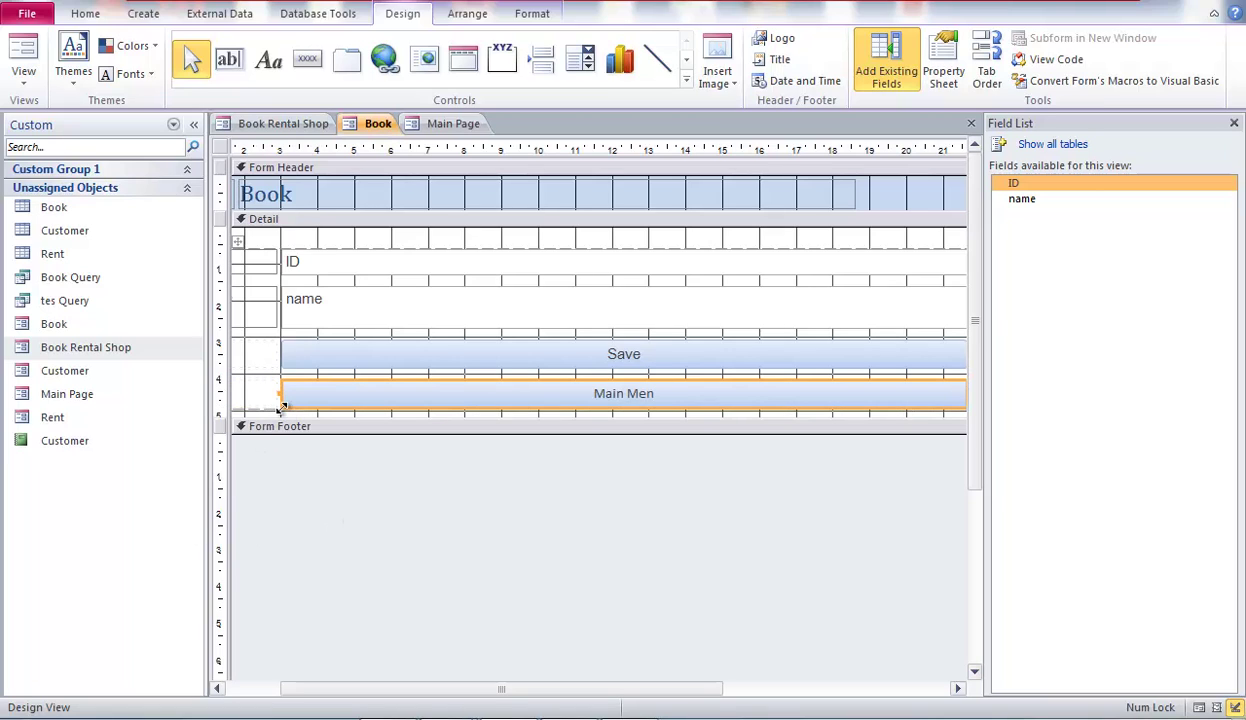
key(Delete)
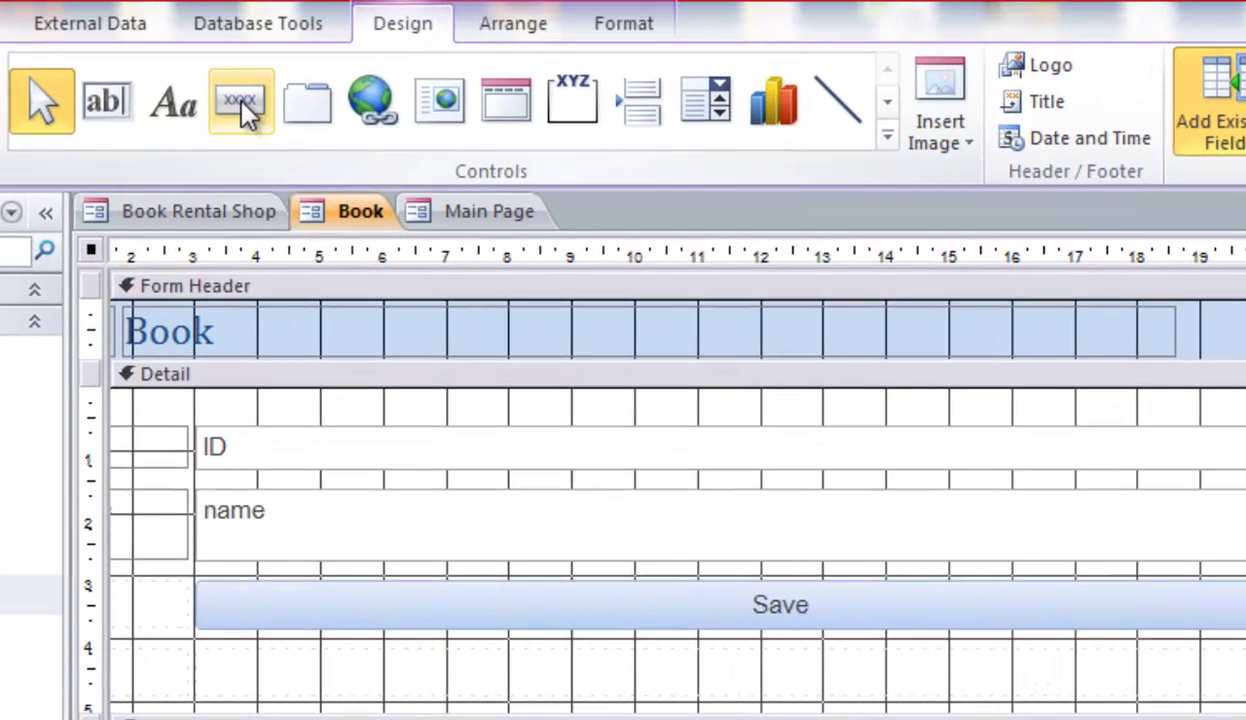
Add a command button below Save on the Book form with the Open Form action for the Main Page form.
click(296, 66)
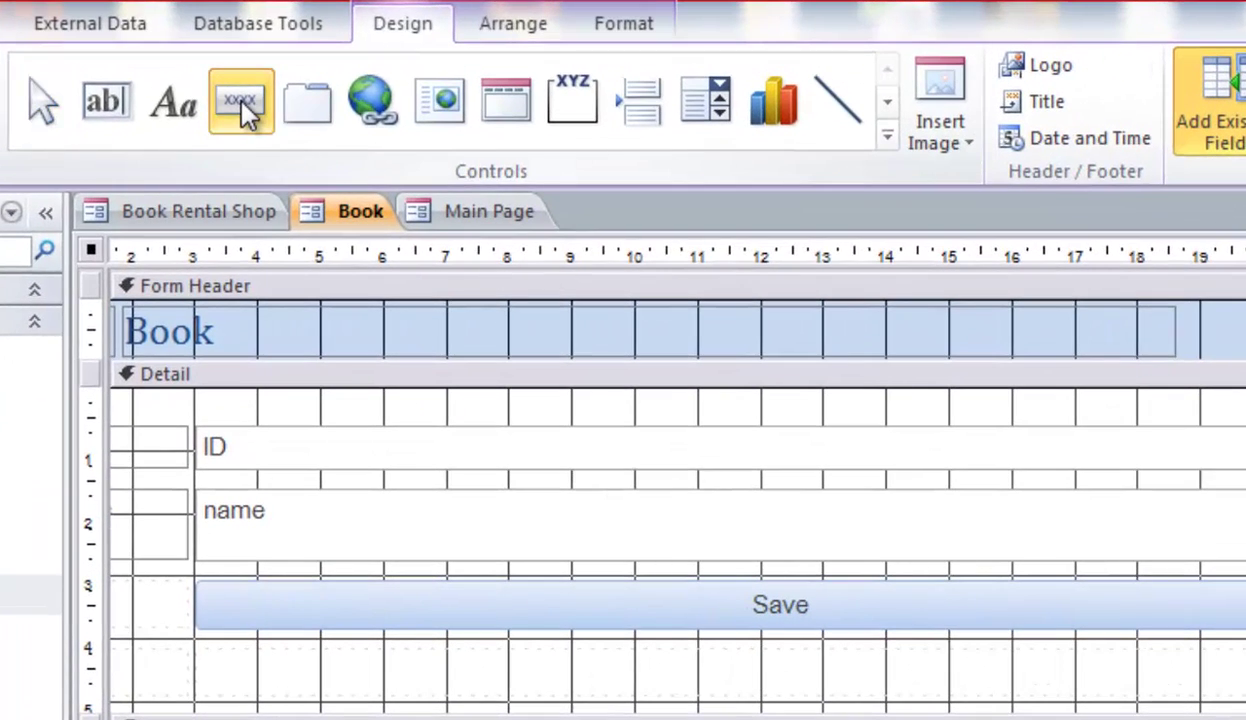
drag(333, 651, 606, 706)
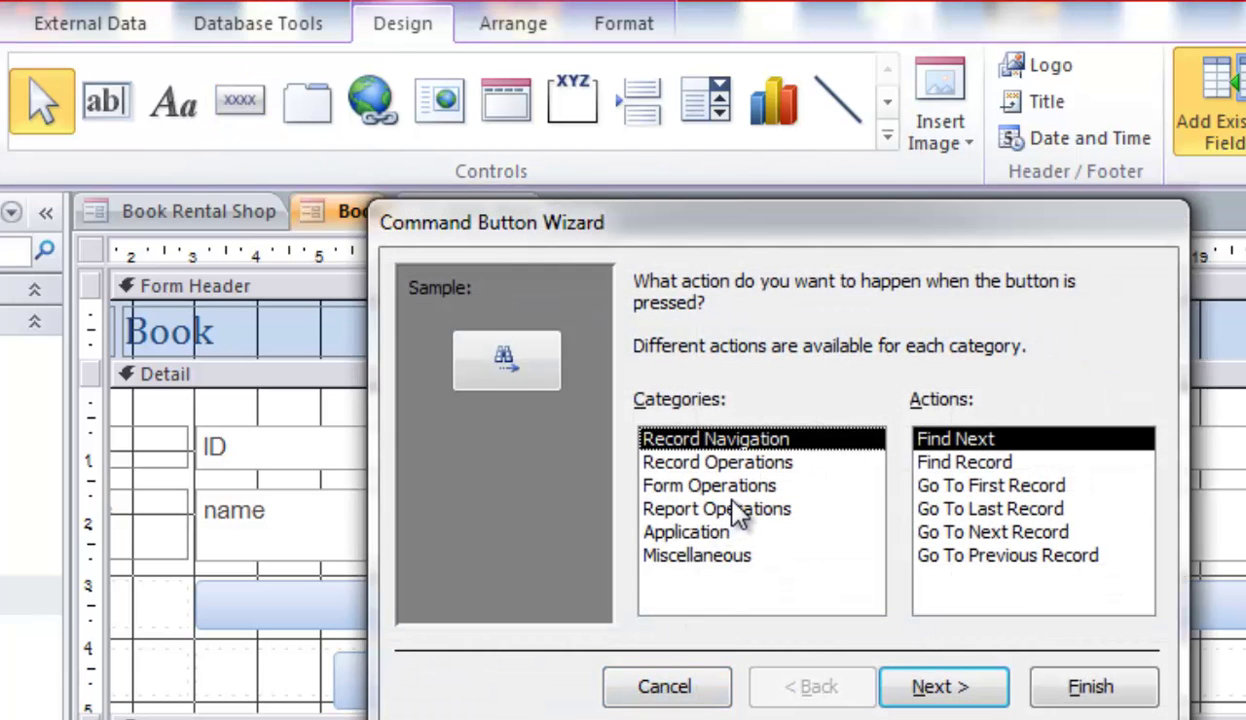
click(705, 492)
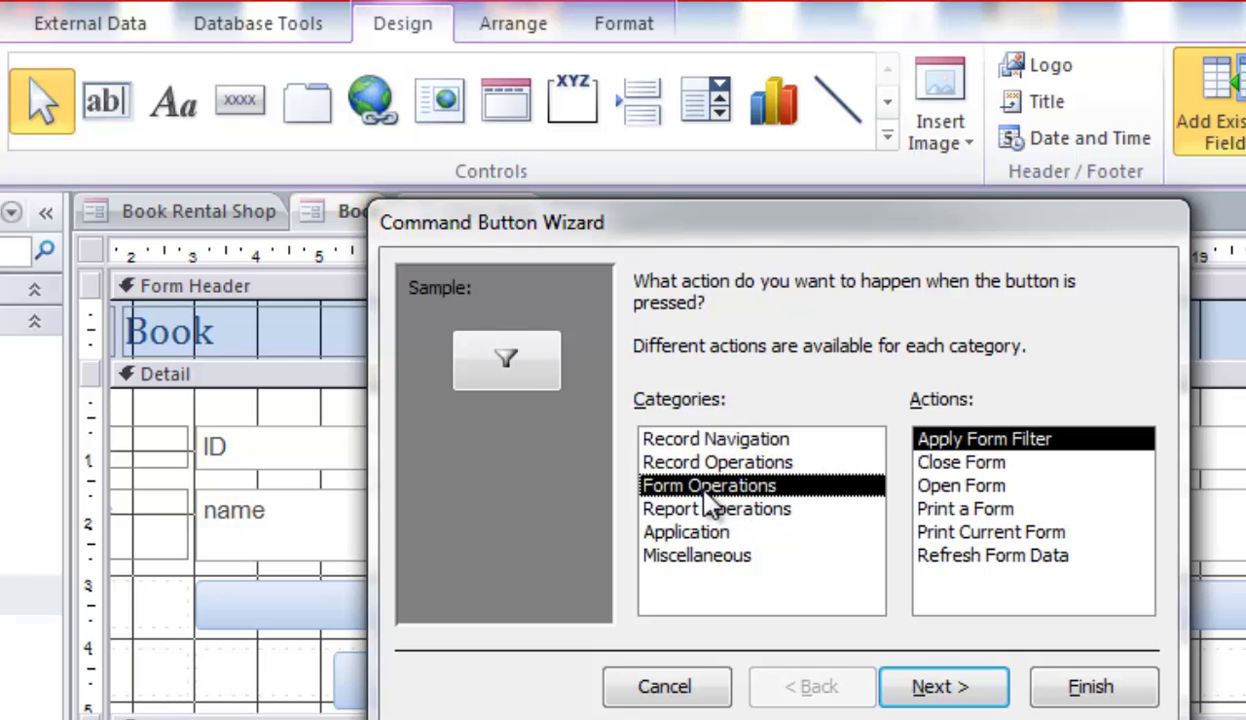
click(960, 487)
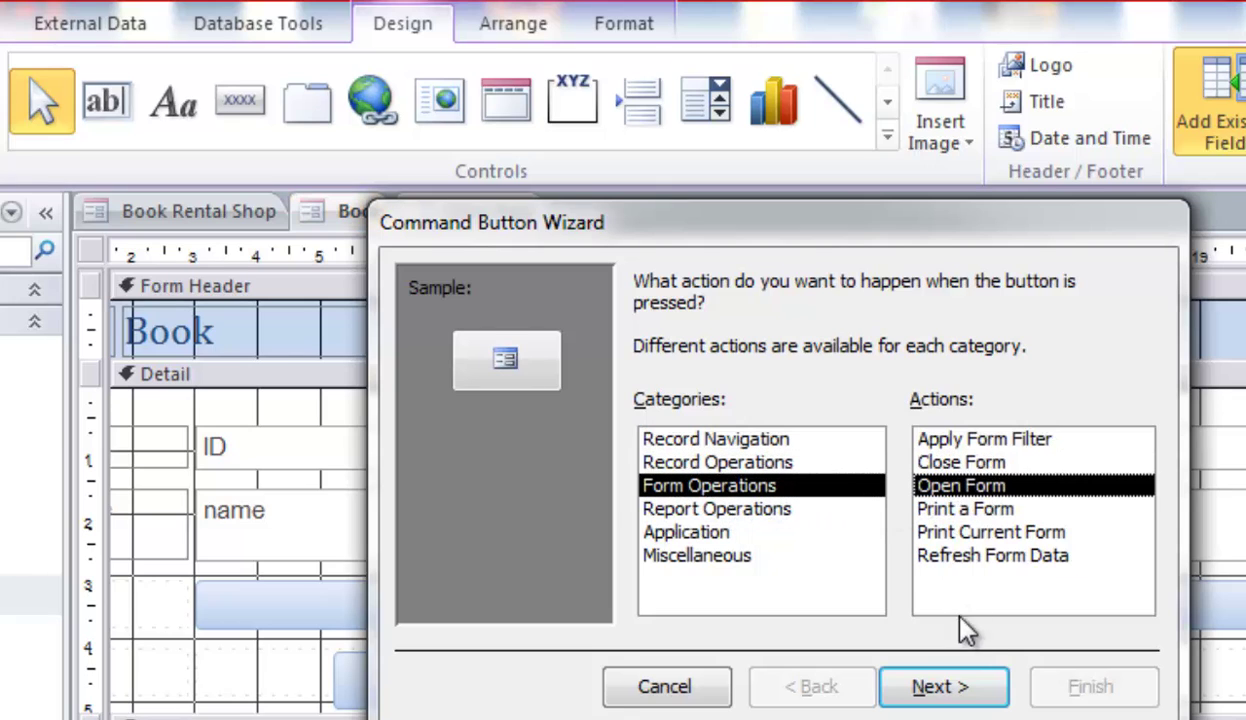
click(938, 689)
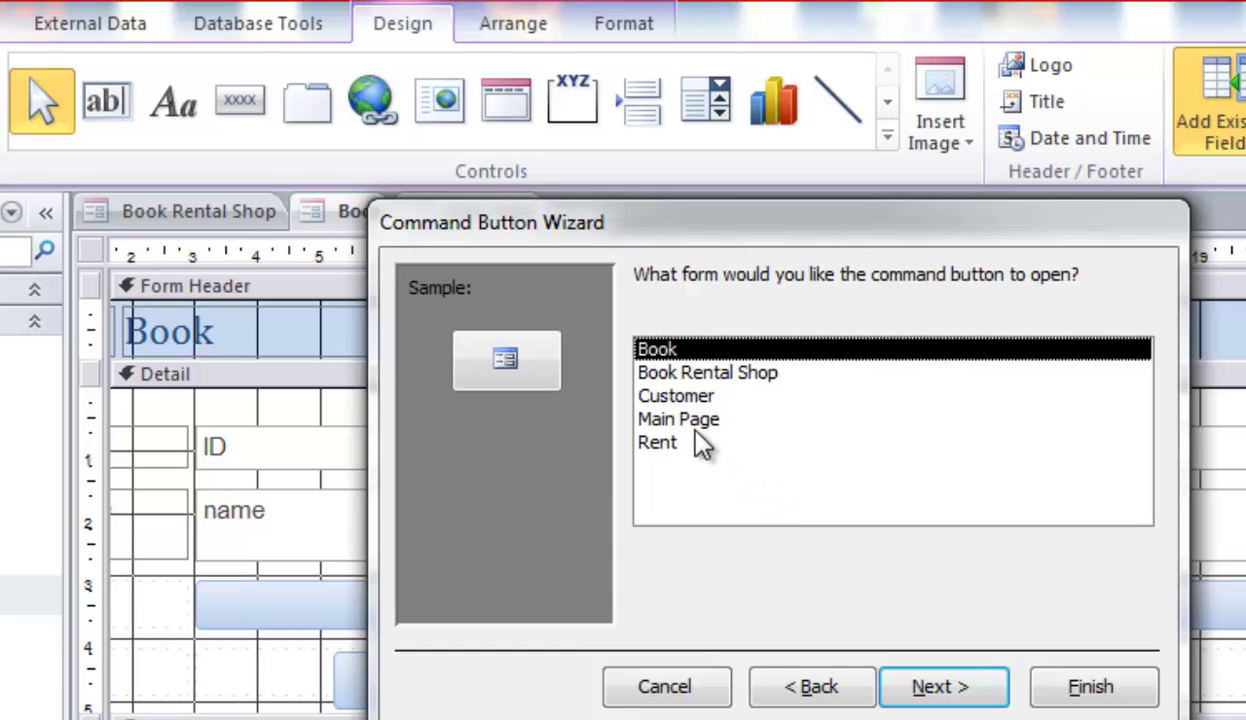
click(940, 687)
Label the command button with the text "Main Page" instead of a picture and finish the wizard with the default button name.
click(646, 416)
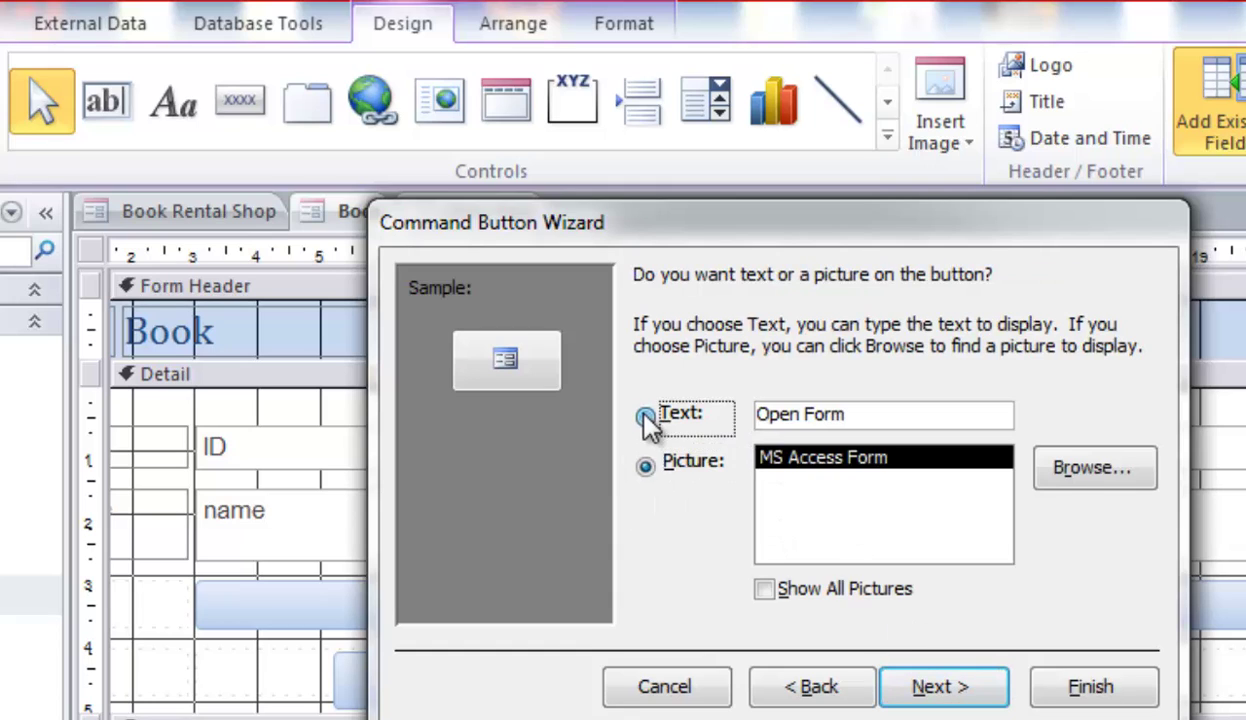
click(665, 420)
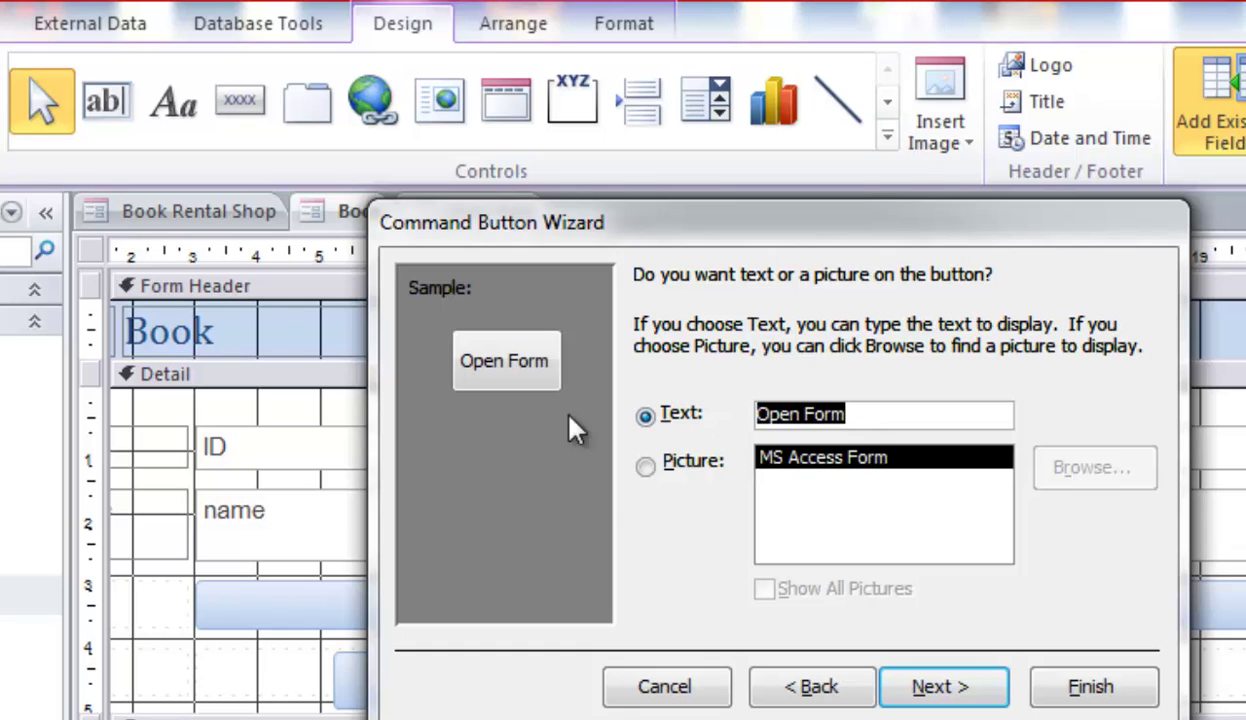
text(Main)
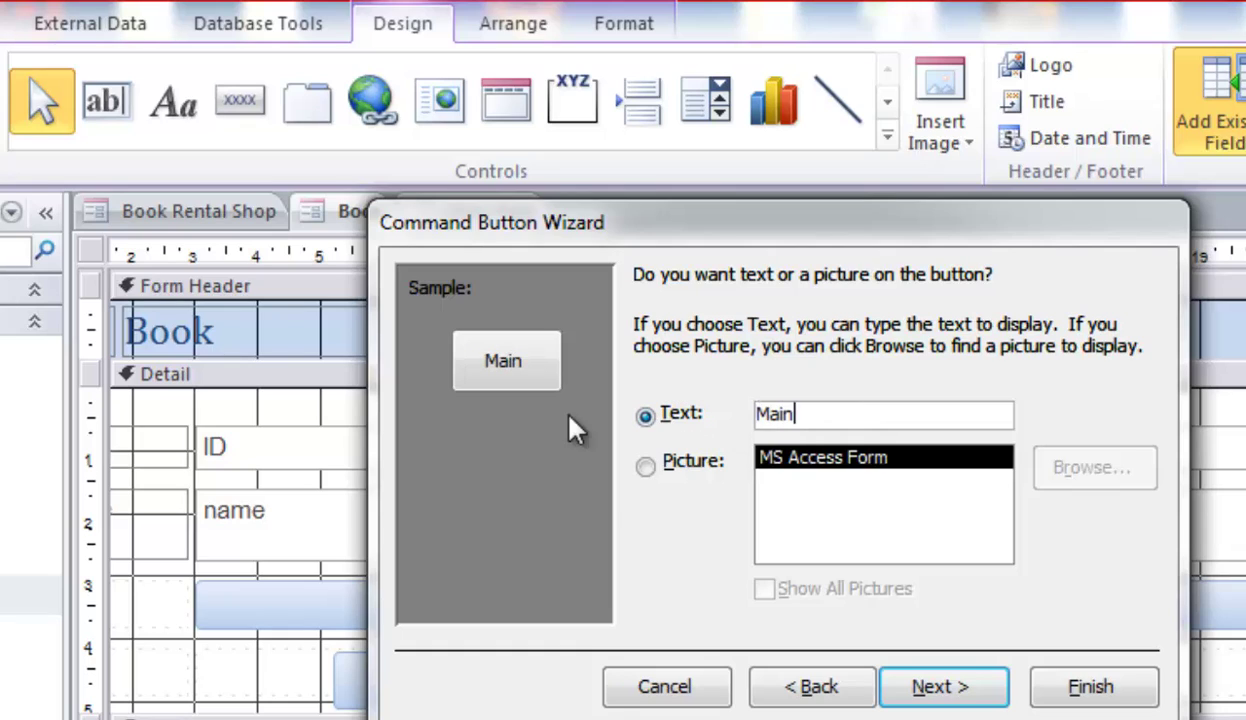
text( Page)
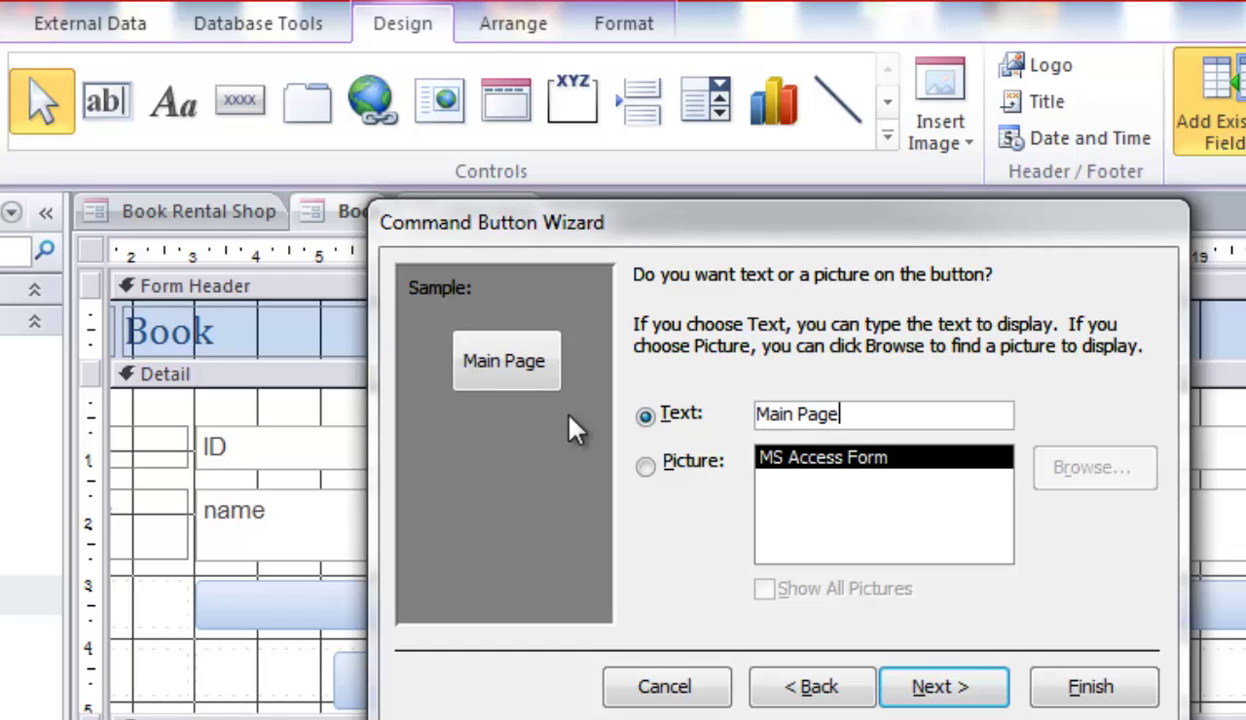
click(958, 688)
click(1141, 690)
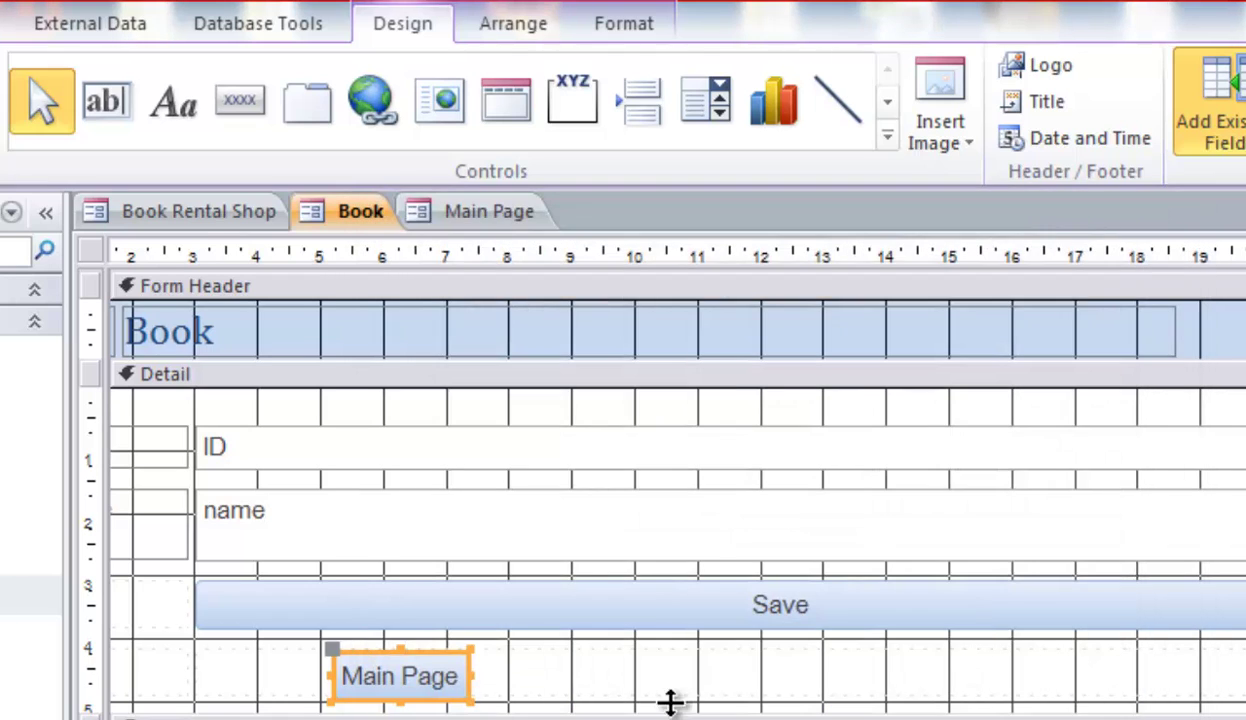
Move the Main Page button into the layout row directly below Save and save the Book form.
click(411, 676)
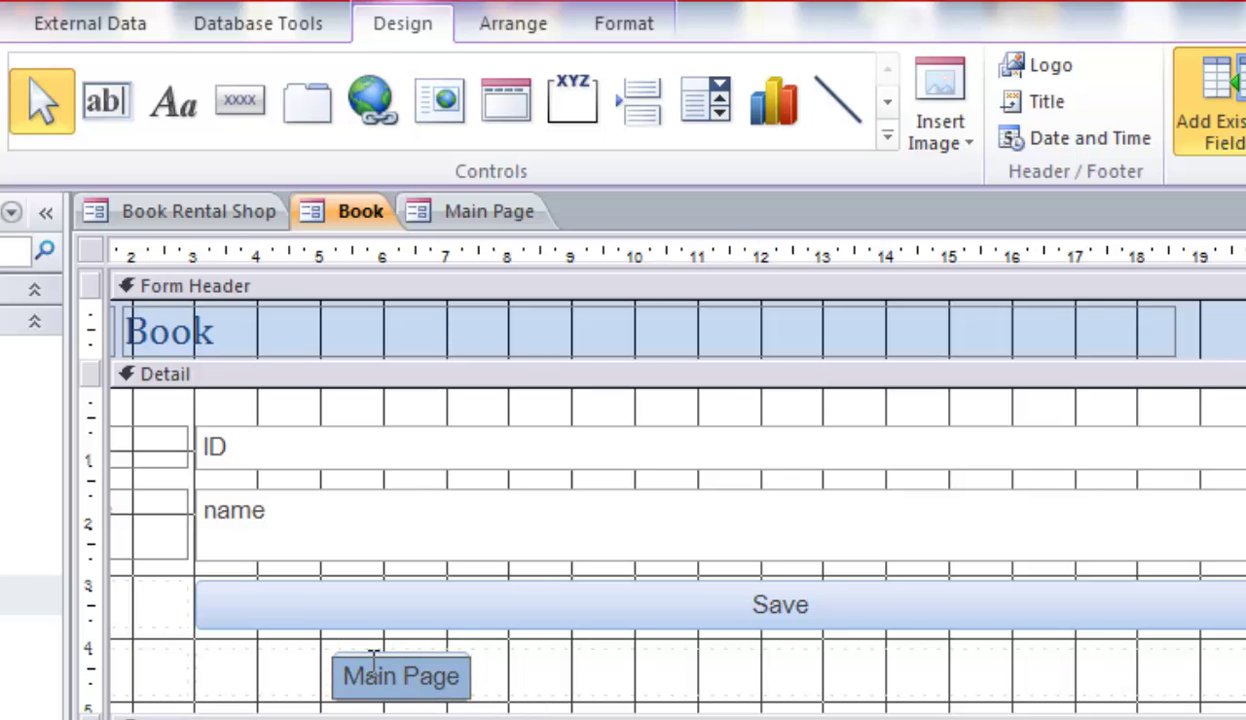
drag(340, 650, 229, 648)
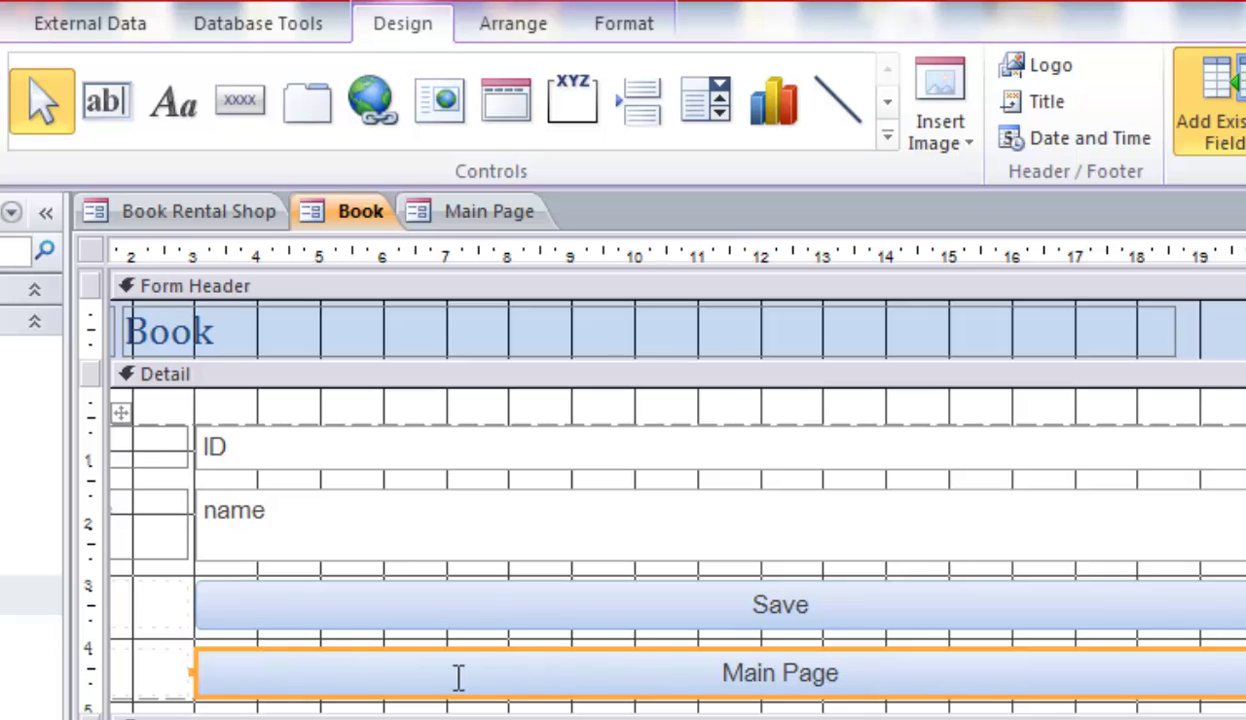
right_click(357, 222)
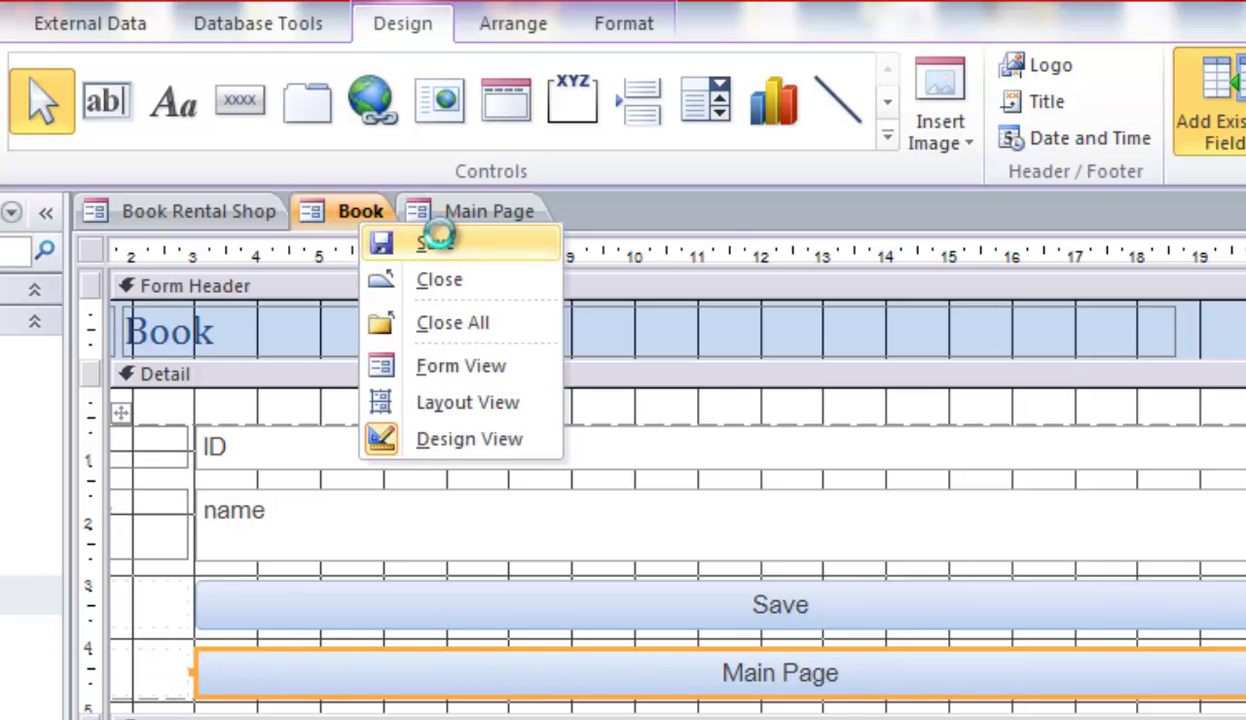
click(450, 242)
Switch the Book form to Form View and test the Main Page button.
right_click(343, 218)
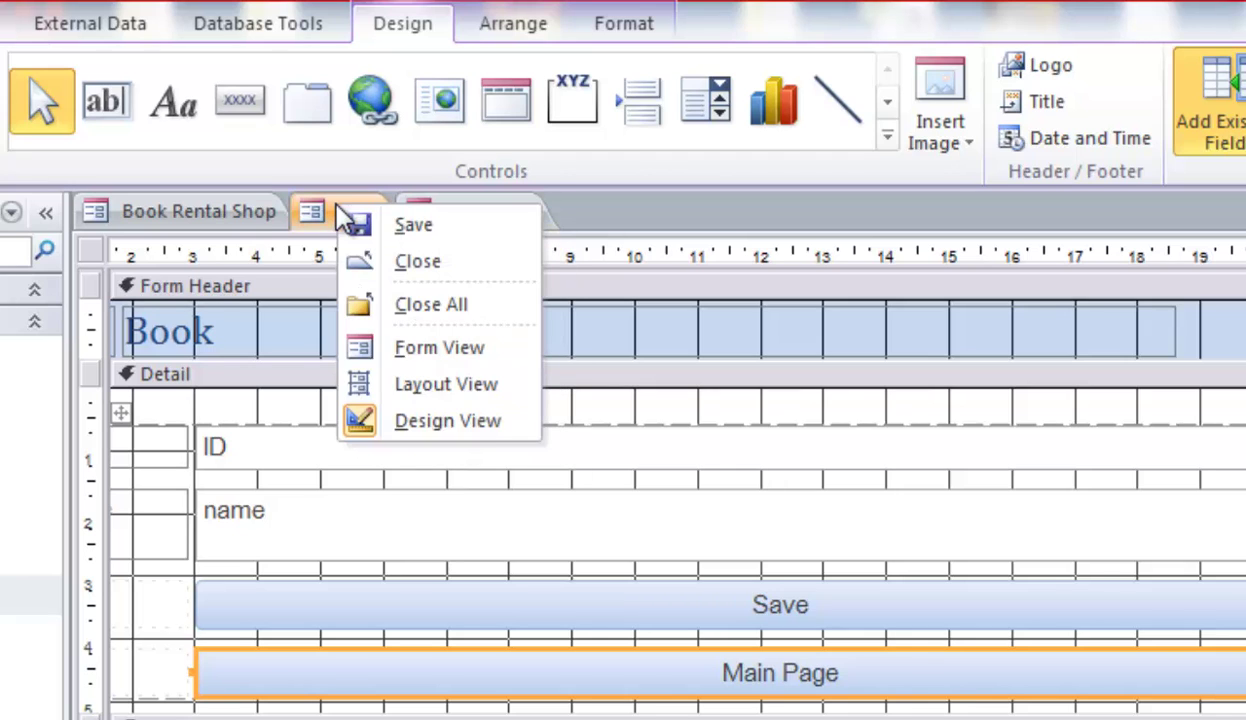
click(436, 343)
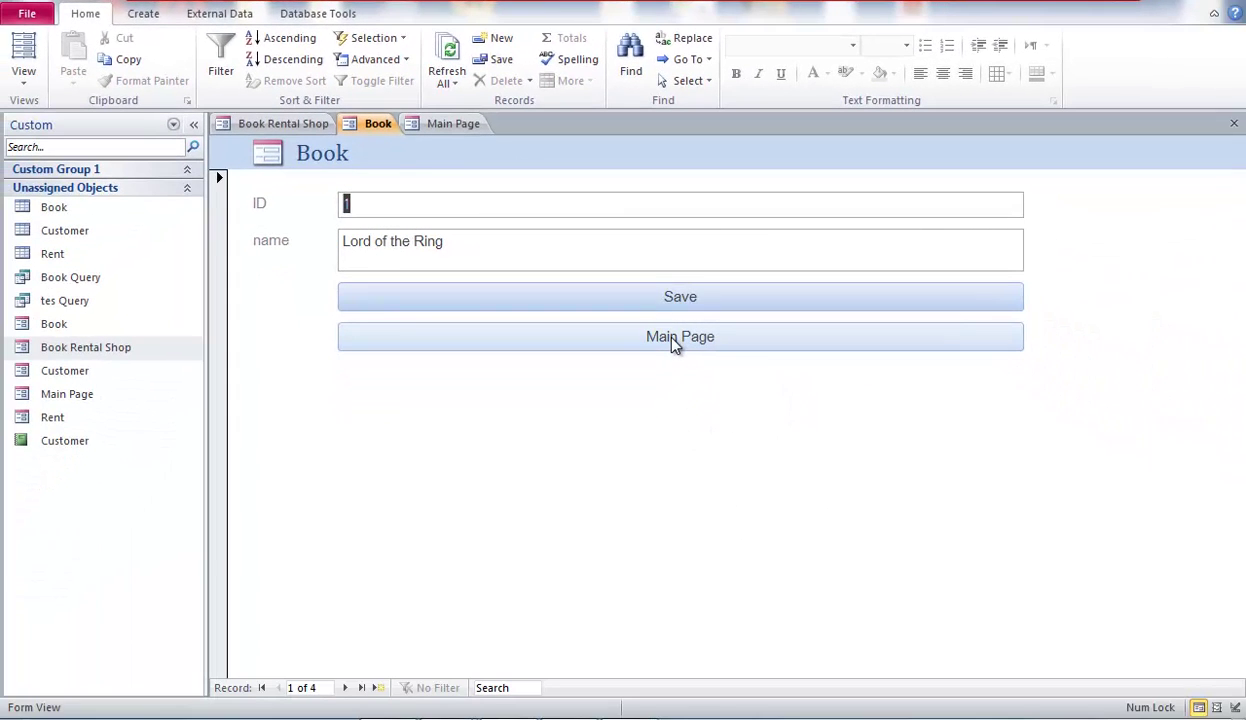
click(852, 556)
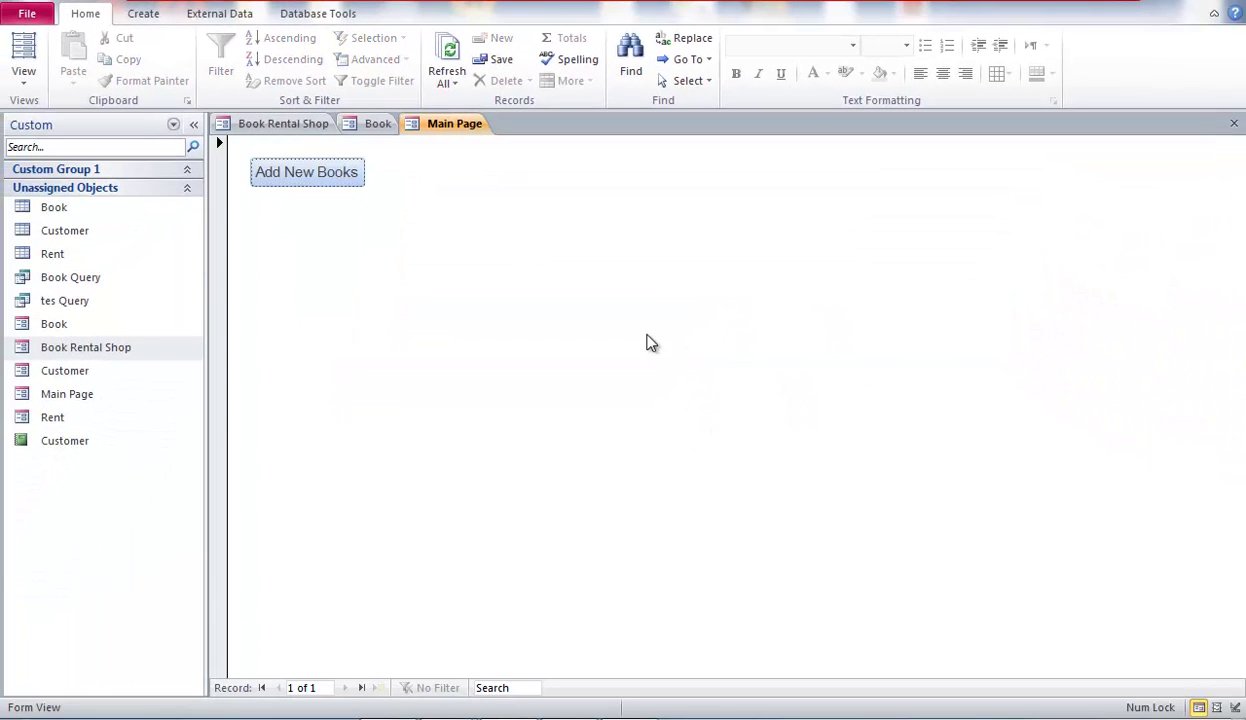